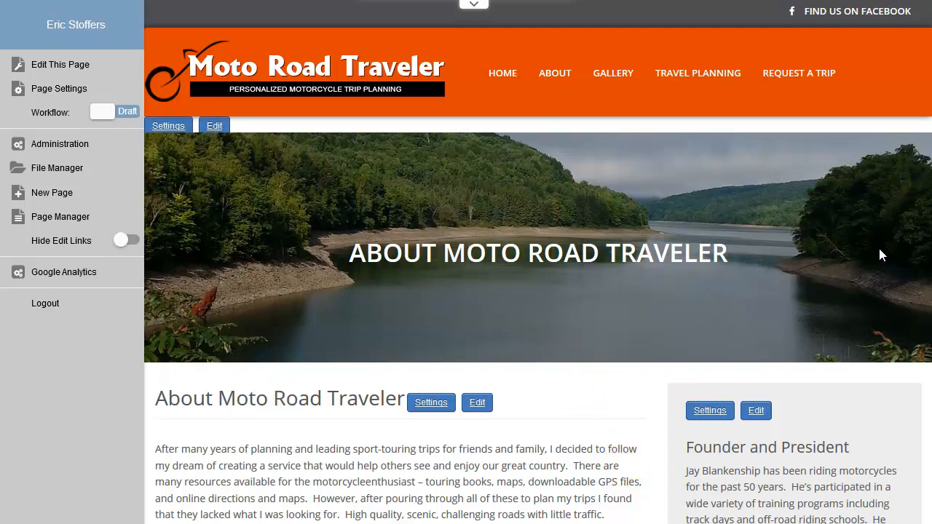
# Step: Add an Html Content feature titled "Test module HTML CONTENT" to the About page's Center location
pyautogui.scroll(-7, 925, 147)
pyautogui.scroll(6, 924, 147)
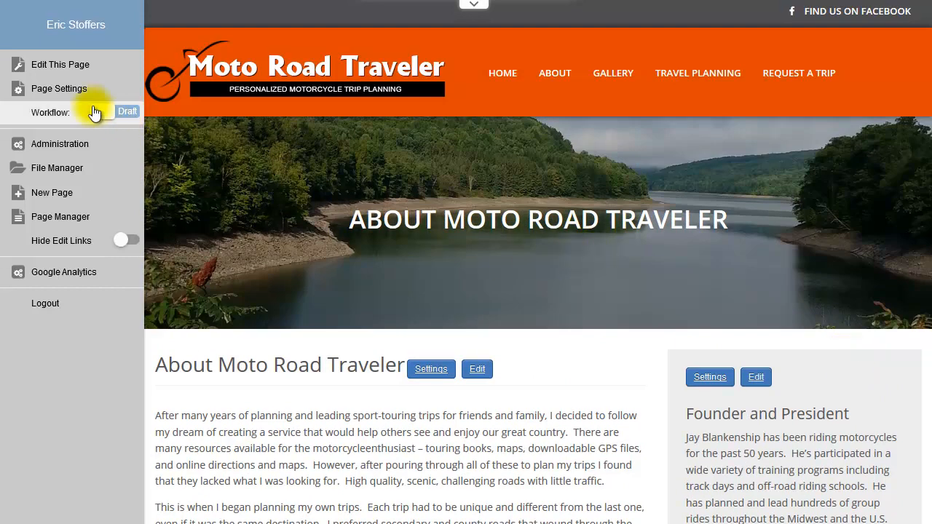
pyautogui.click(63, 71)
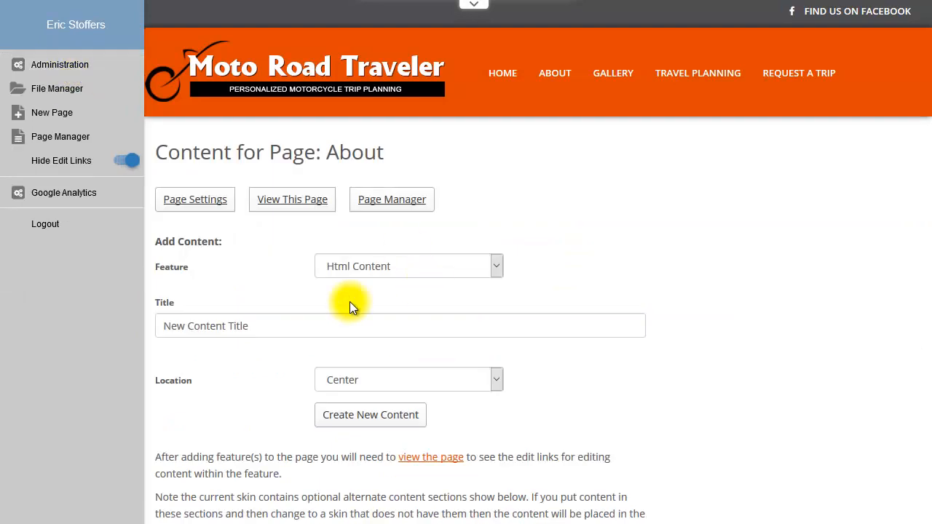
pyautogui.moveTo(273, 324); pyautogui.dragTo(57, 311)
pyautogui.write('Test module HTML CONTENT')
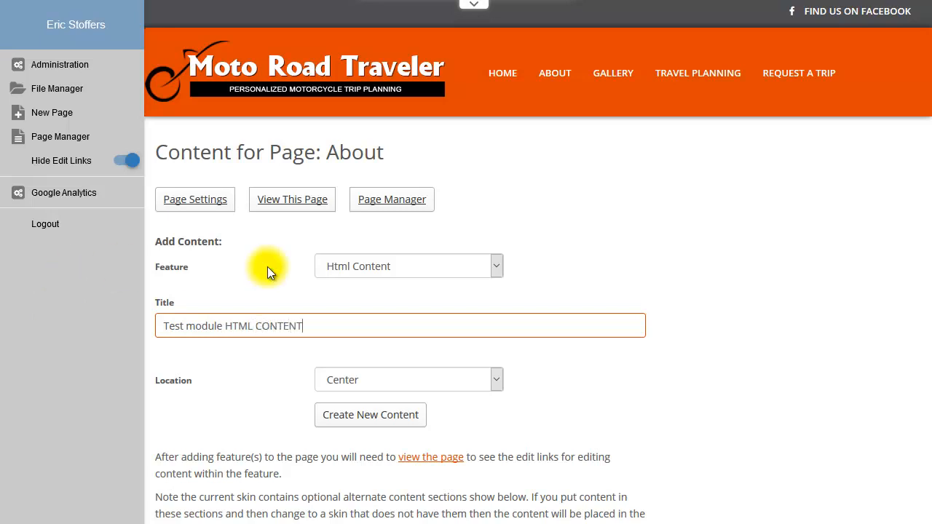
pyautogui.click(400, 267)
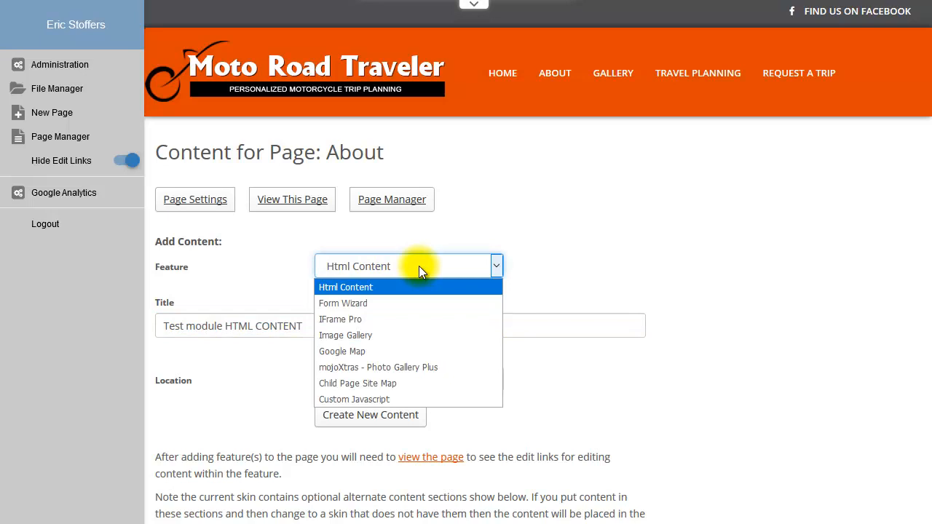
pyautogui.click(363, 286)
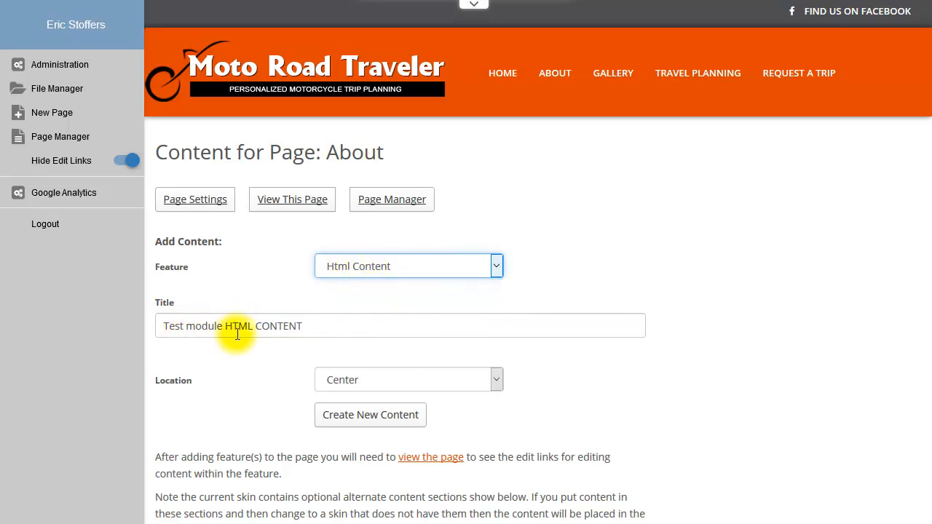
pyautogui.click(384, 412)
# Step: Move "Test module HTML CONTENT" above "About Moto Road Traveler" in the Center Pane
pyautogui.scroll(-7, 624, 407)
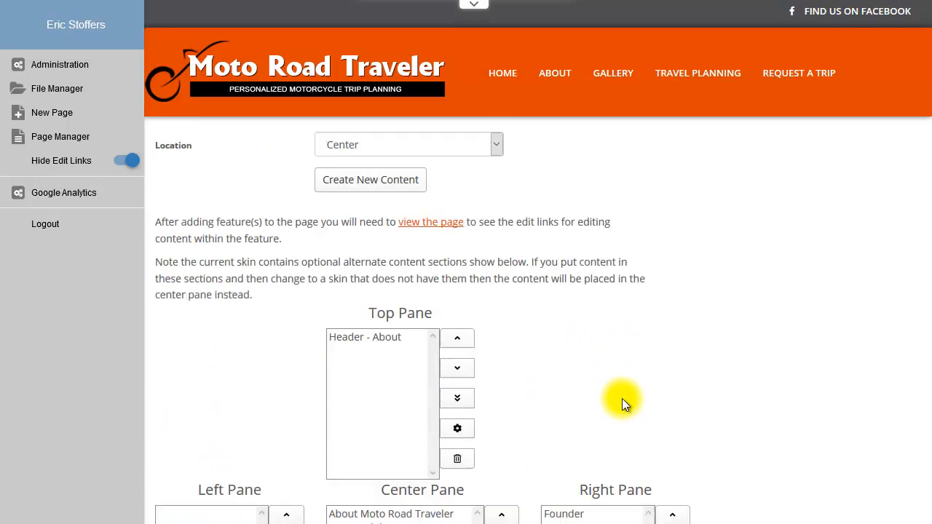
pyautogui.click(387, 291)
pyautogui.click(500, 283)
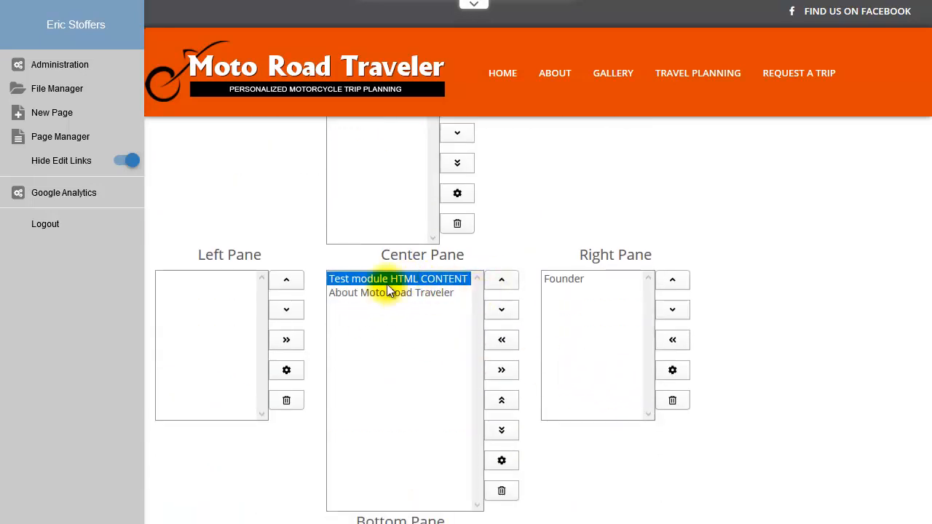
# Step: View the About page and open the "Test module HTML CONTENT" module for content editing
pyautogui.scroll(7, 392, 286)
pyautogui.click(294, 204)
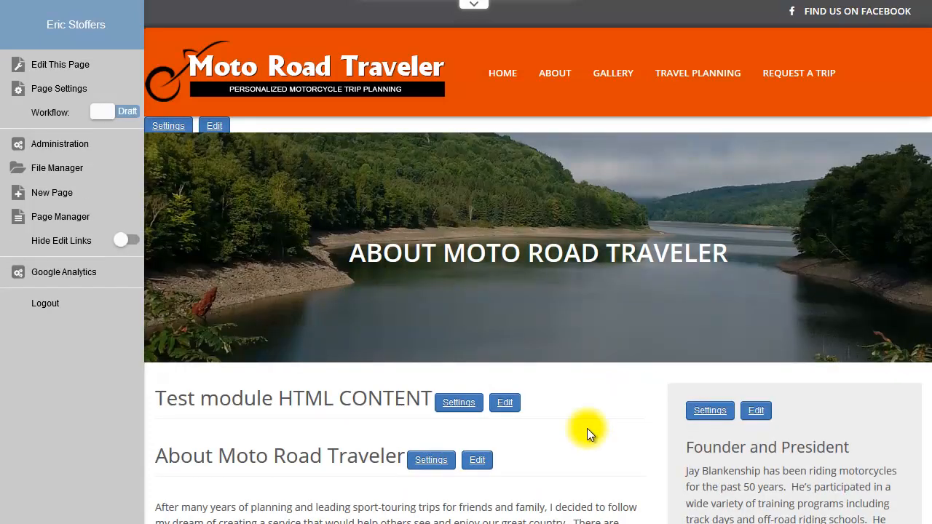
pyautogui.click(504, 405)
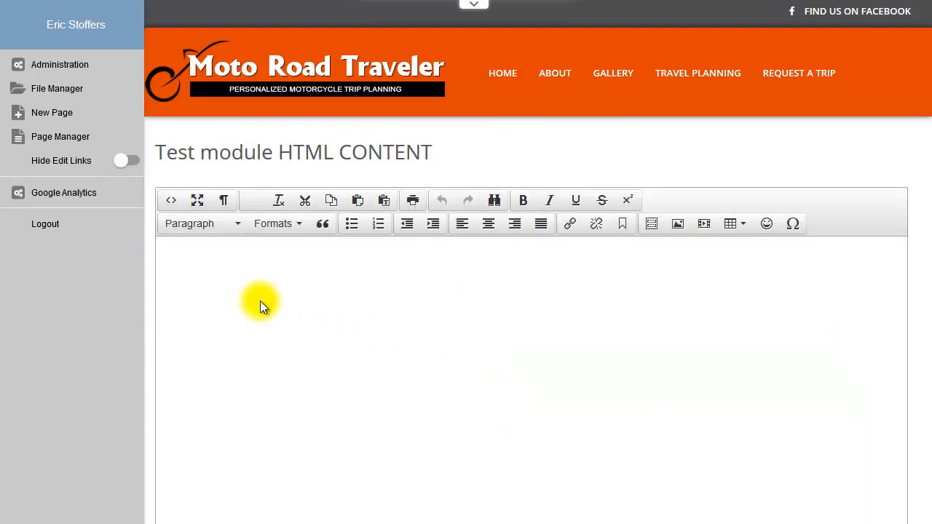
pyautogui.scroll(-1, 926, 187)
pyautogui.scroll(-2, 924, 204)
pyautogui.scroll(1, 924, 197)
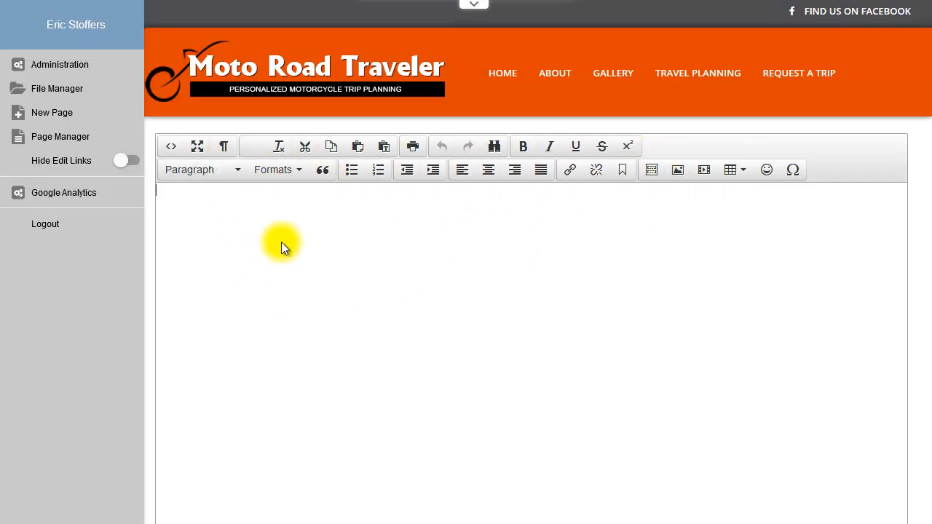
# Step: Enter placeholder text: an opening line, four short lines, and after a blank line the closing line "asd fas fdasd fdfs fas as"
pyautogui.write('SDkn LF nksfkj dnalskjna df')
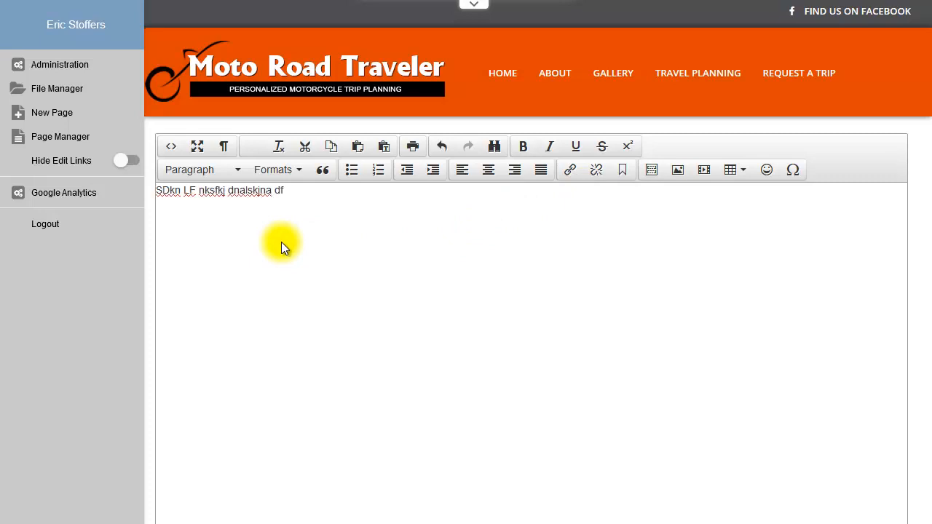
pyautogui.write('jas lfjkasnd k fa')
pyautogui.press('Return')
pyautogui.write('lk nasf lk ds')
pyautogui.press('Return')
pyautogui.write('lkjnas fklnas ;')
pyautogui.press('Return')
pyautogui.write('lkjn fkjdk gn')
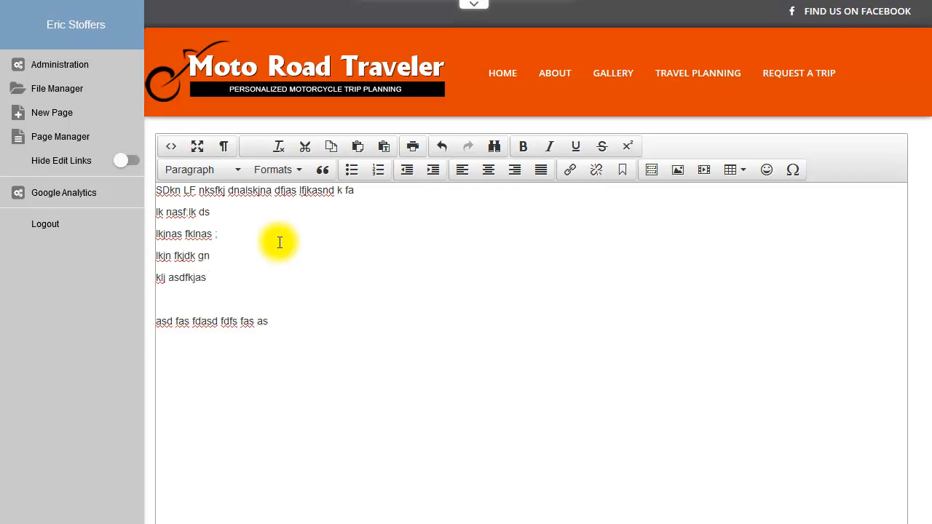
# Step: Turn the four short middle lines into a bulleted list and remove the blank line below it
pyautogui.doubleClick(190, 278)
pyautogui.keyDown('shift'); pyautogui.click(146, 212); pyautogui.keyUp('shift')
pyautogui.click(352, 169)
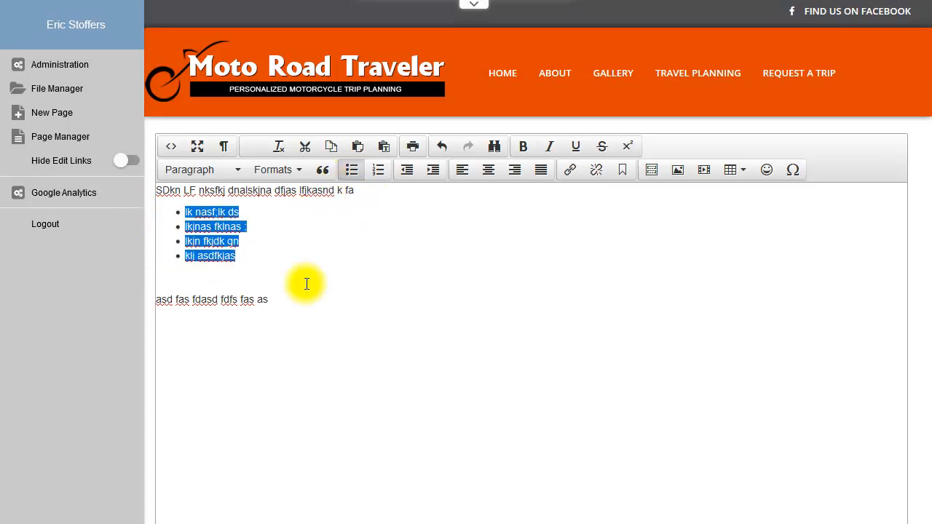
pyautogui.click(204, 277)
pyautogui.press('BackSpace')
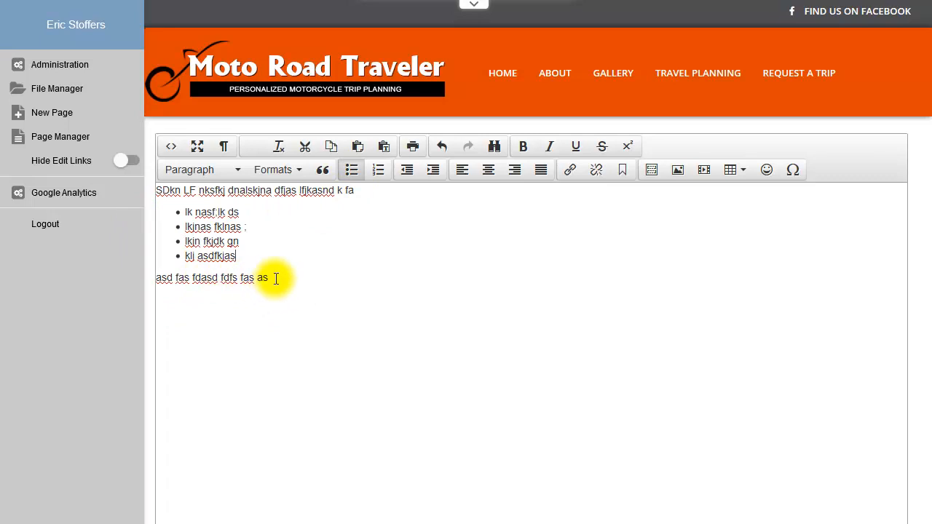
# Step: Make the closing line "asd fas fdasd fdfs fas as" bold and format the opening line as Heading 4
pyautogui.moveTo(270, 281); pyautogui.dragTo(118, 285)
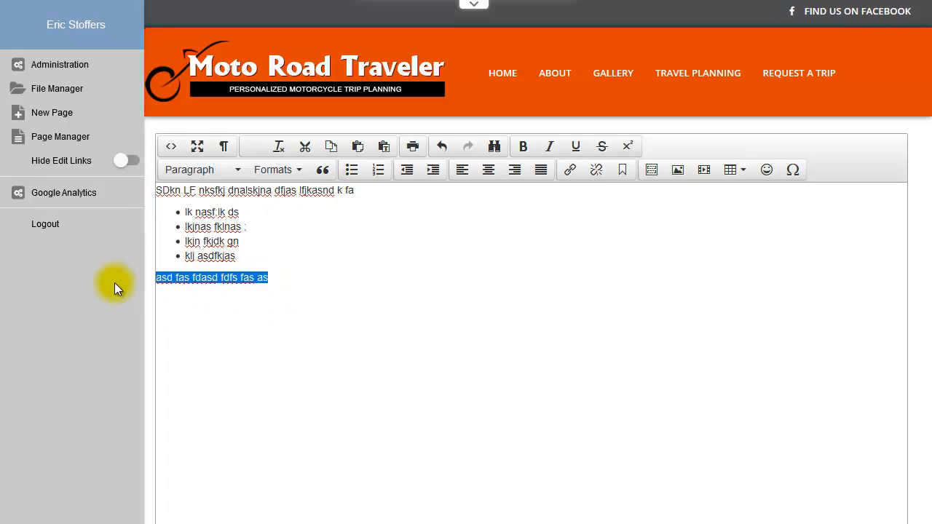
pyautogui.click(523, 147)
pyautogui.moveTo(385, 194); pyautogui.dragTo(132, 187)
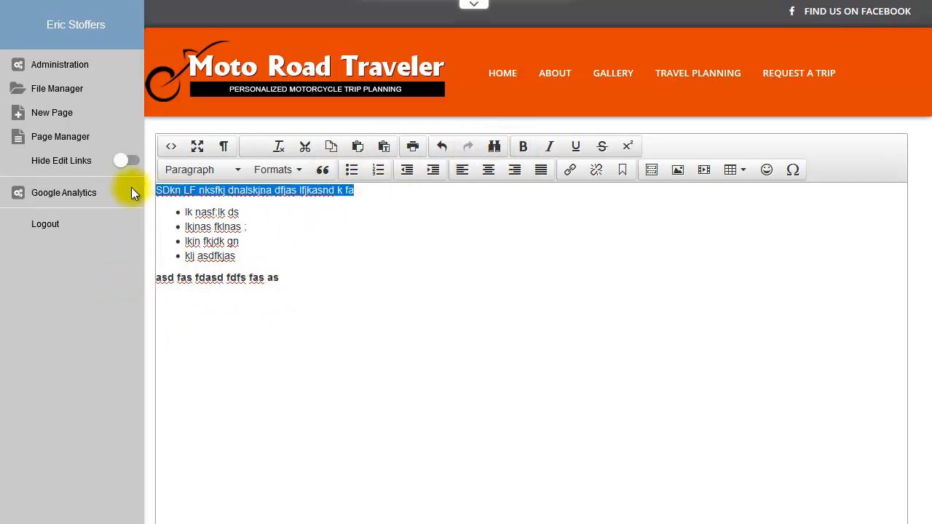
pyautogui.click(207, 174)
pyautogui.click(227, 323)
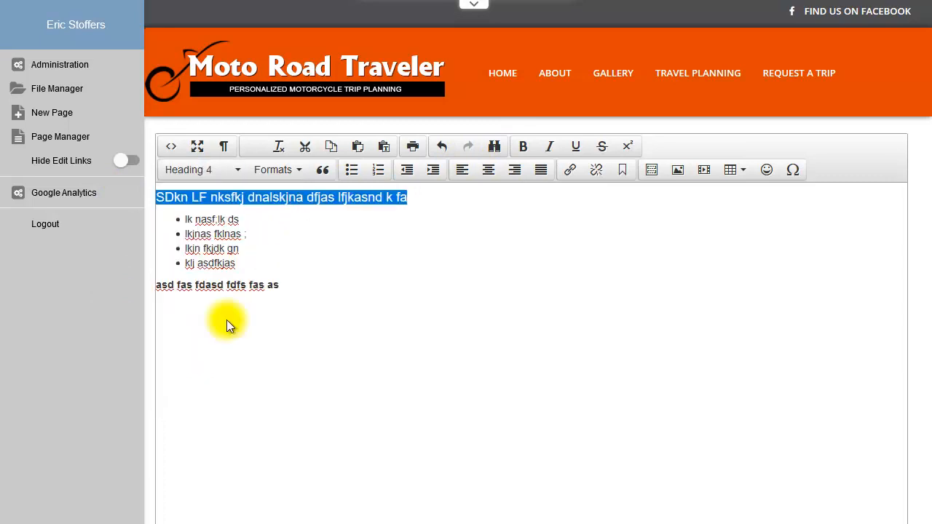
pyautogui.click(387, 246)
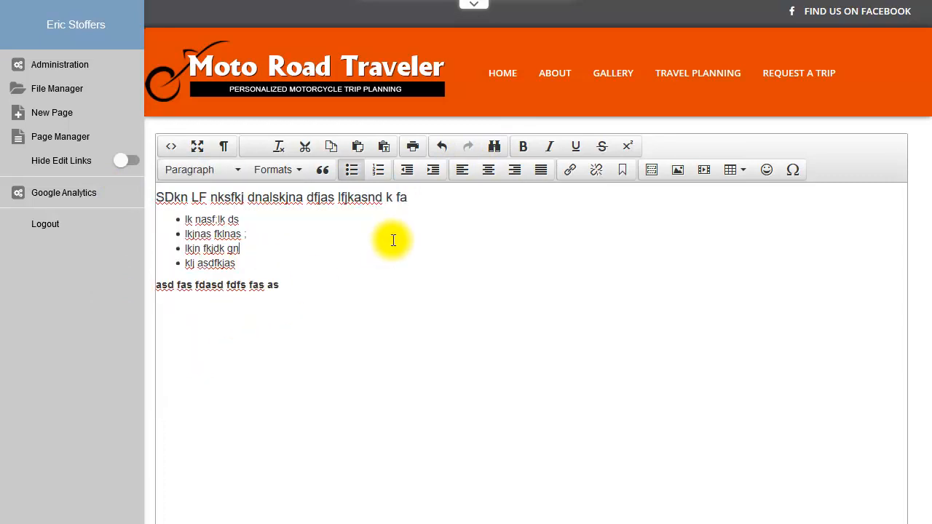
# Step: Add the line "fhdfgh df" below the bold line and format it as an italic, underlined, struck-through blockquote
pyautogui.click(300, 287)
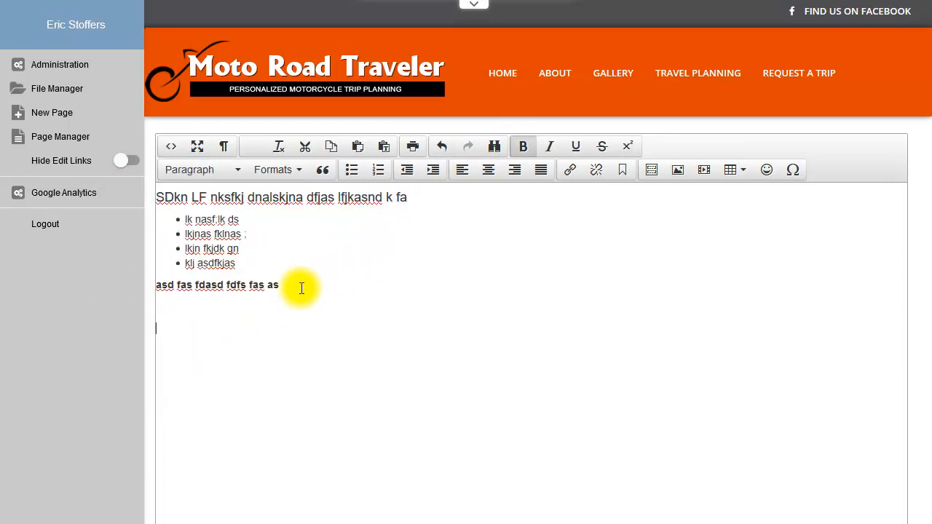
pyautogui.write('dfgh df')
pyautogui.tripleClick(198, 332)
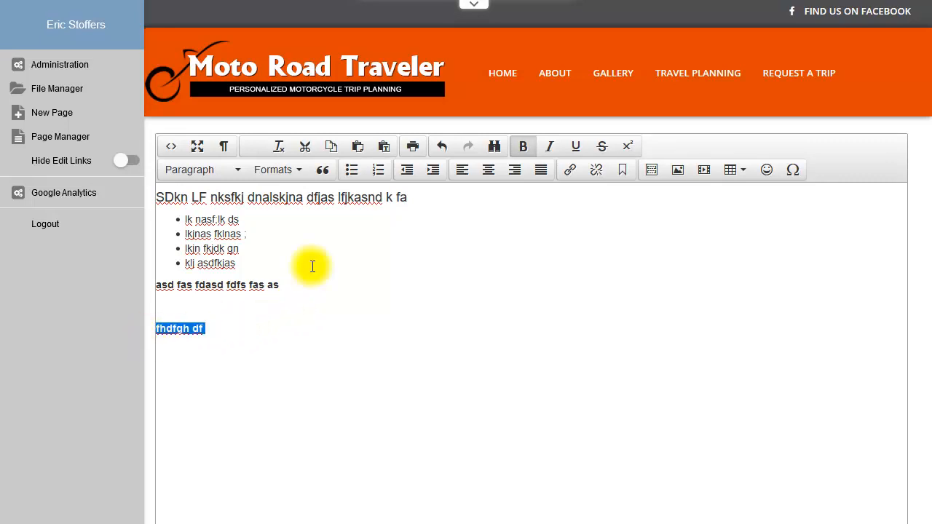
pyautogui.click(547, 146)
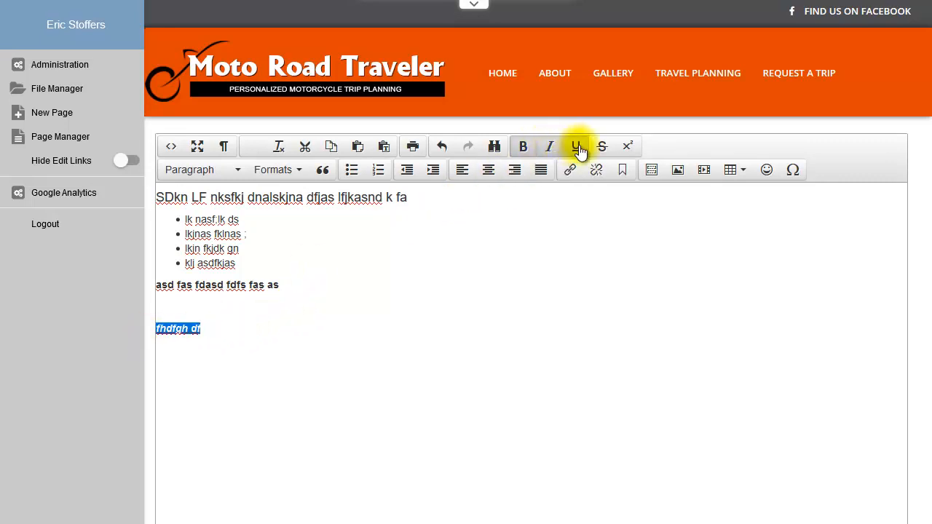
pyautogui.click(602, 148)
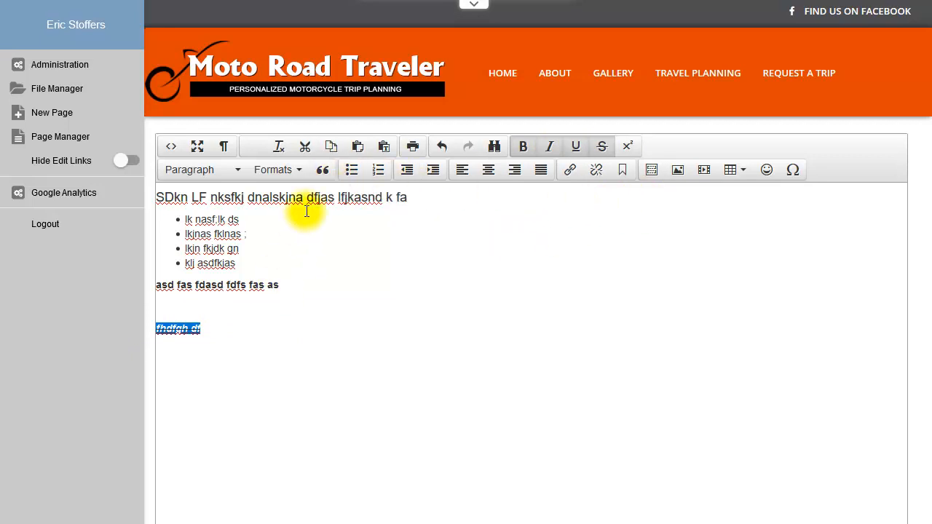
pyautogui.click(323, 174)
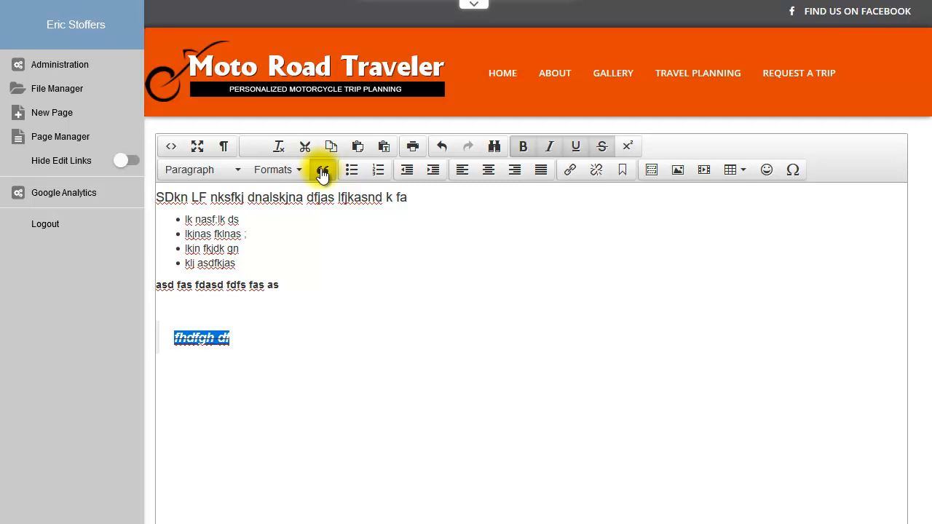
pyautogui.click(178, 364)
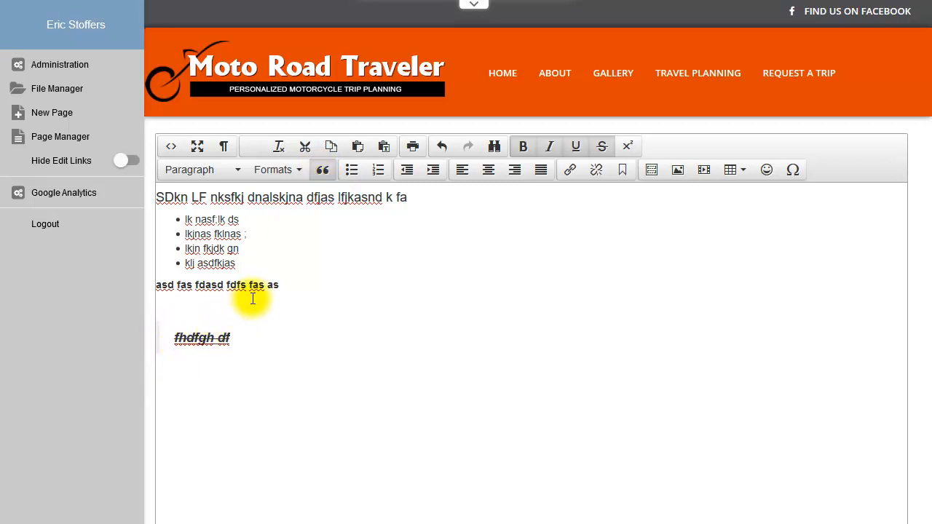
# Step: Add the paragraph "dg sdg sdgsd gds" directly below the bulleted list and align it right
pyautogui.click(245, 263)
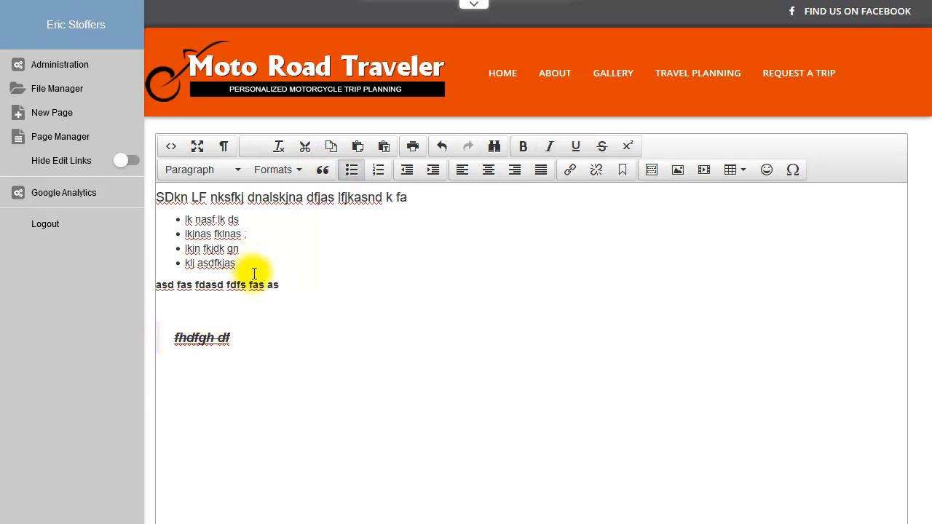
pyautogui.press('Return')
pyautogui.press('Return')
pyautogui.write('dg sdg sdgsd')
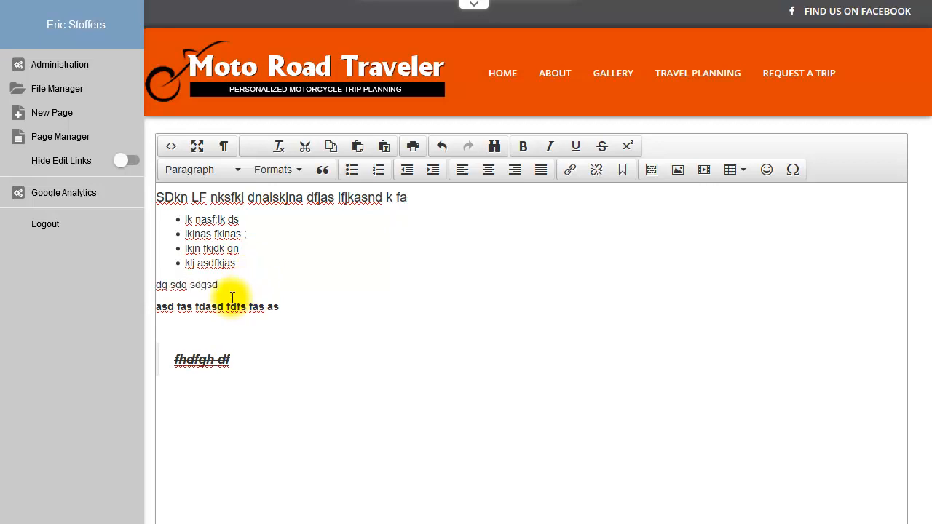
pyautogui.write(' gds')
pyautogui.moveTo(250, 284); pyautogui.dragTo(153, 273)
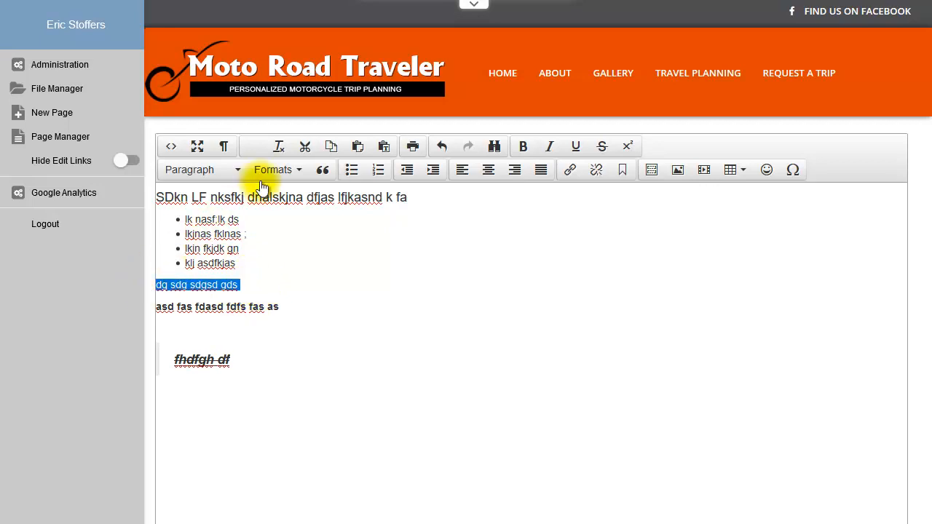
pyautogui.click(514, 174)
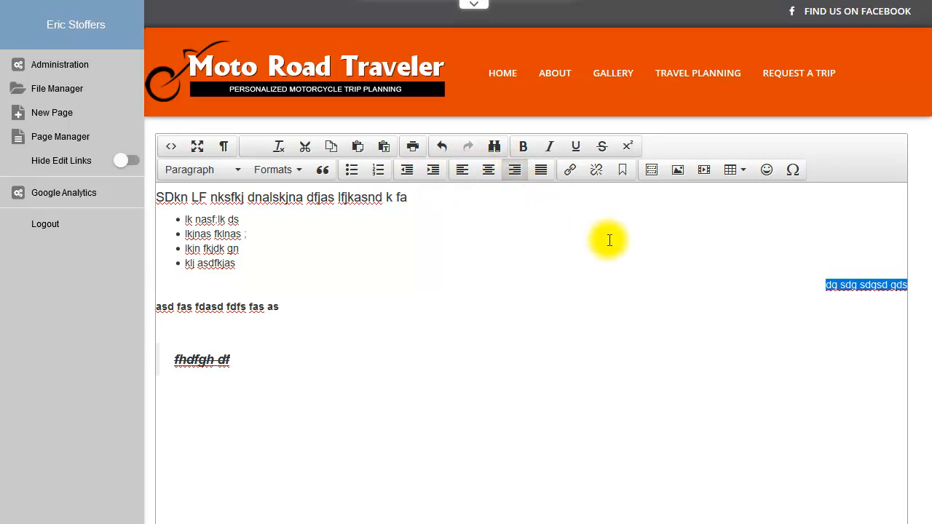
pyautogui.click(207, 291)
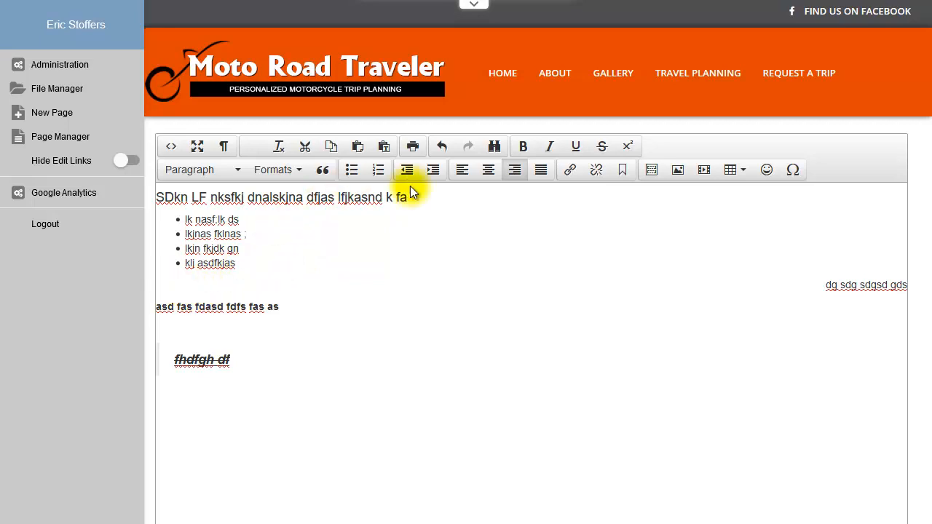
# Step: Add a short link-text line below the heading and link it to the page "Sample Trip Itenerary: Ozarks", keeping the target None
pyautogui.click(430, 196)
pyautogui.press('Return')
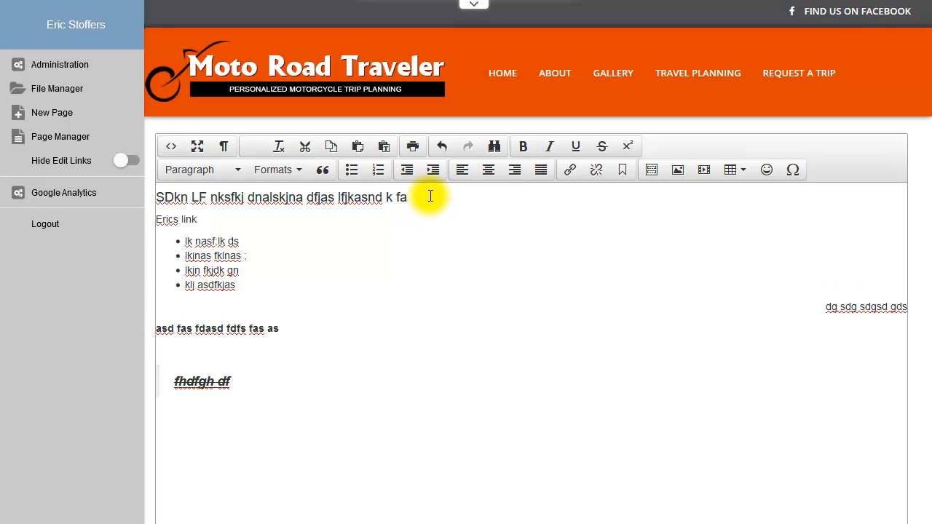
pyautogui.moveTo(217, 219); pyautogui.dragTo(155, 221)
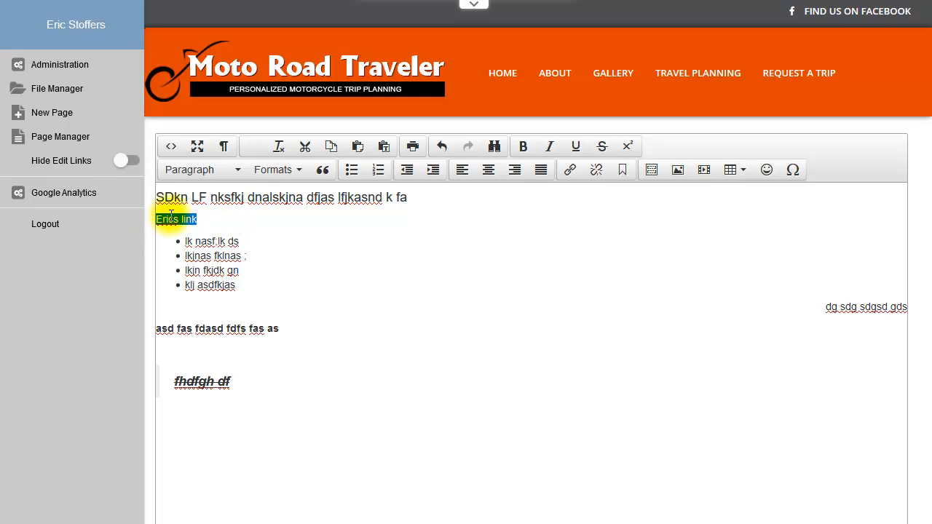
pyautogui.click(571, 172)
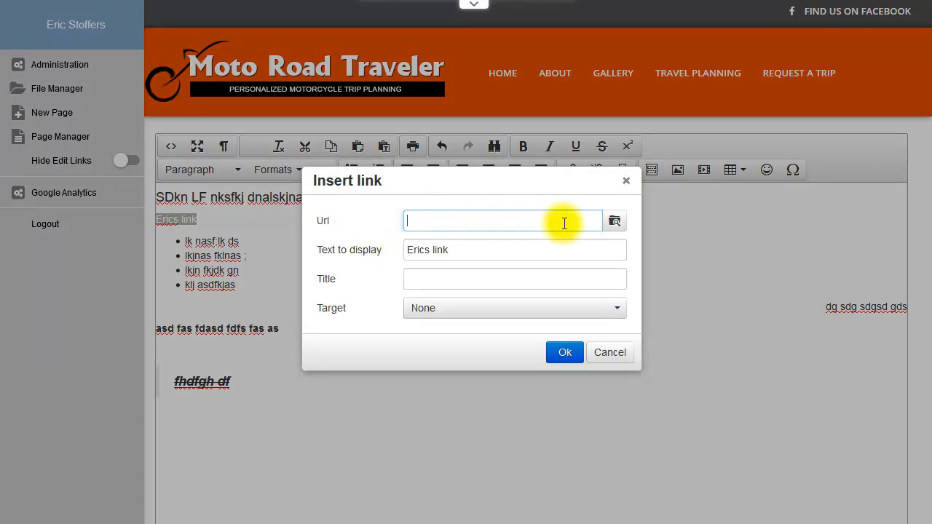
pyautogui.click(613, 222)
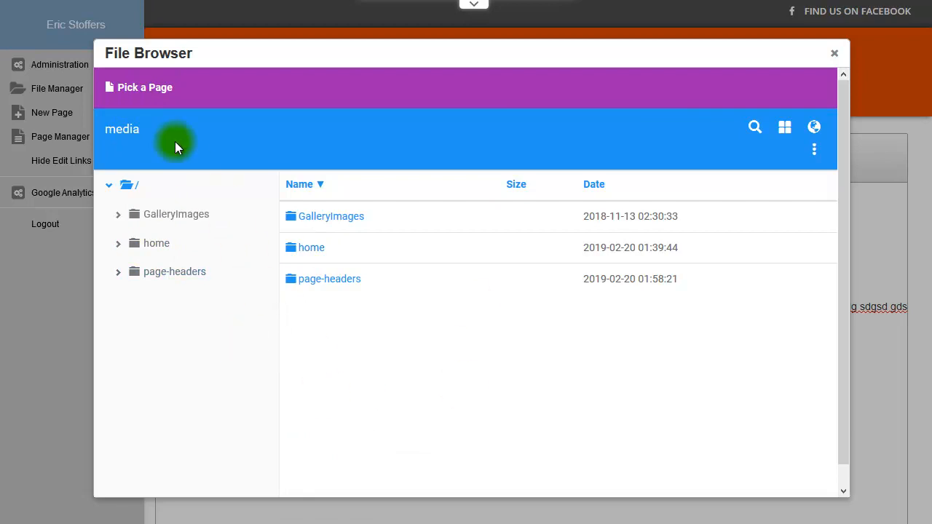
pyautogui.click(138, 90)
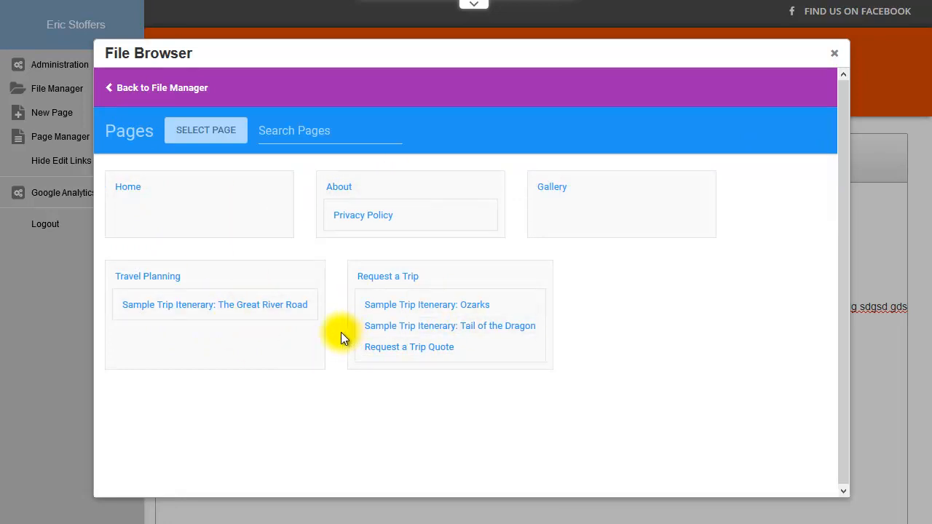
pyautogui.click(420, 308)
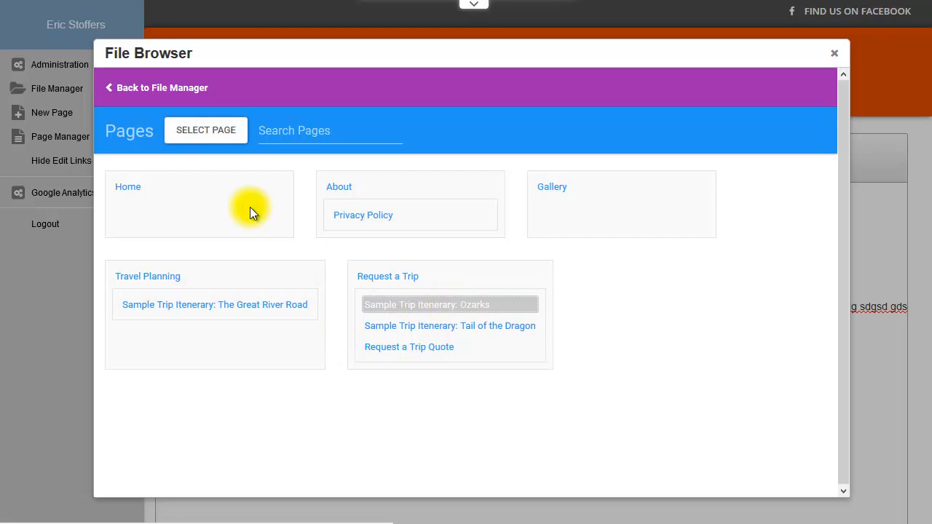
pyautogui.click(195, 130)
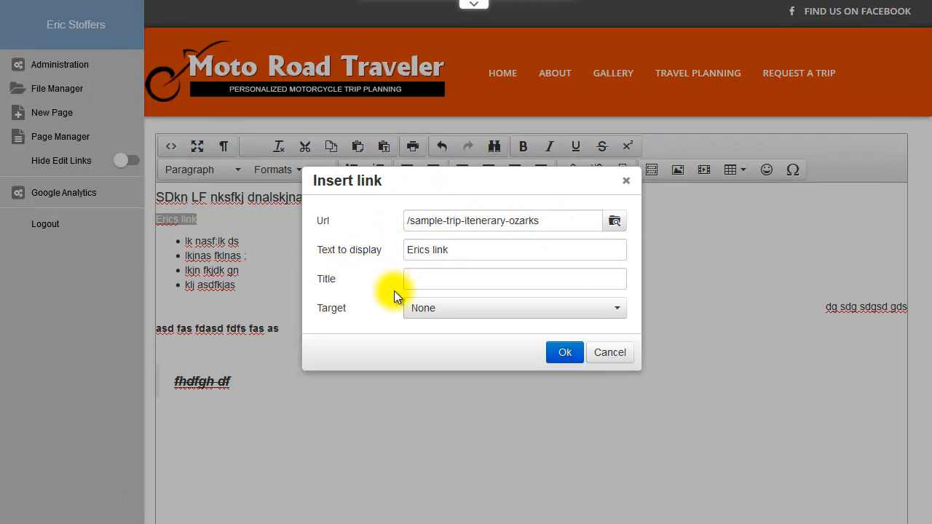
pyautogui.click(439, 309)
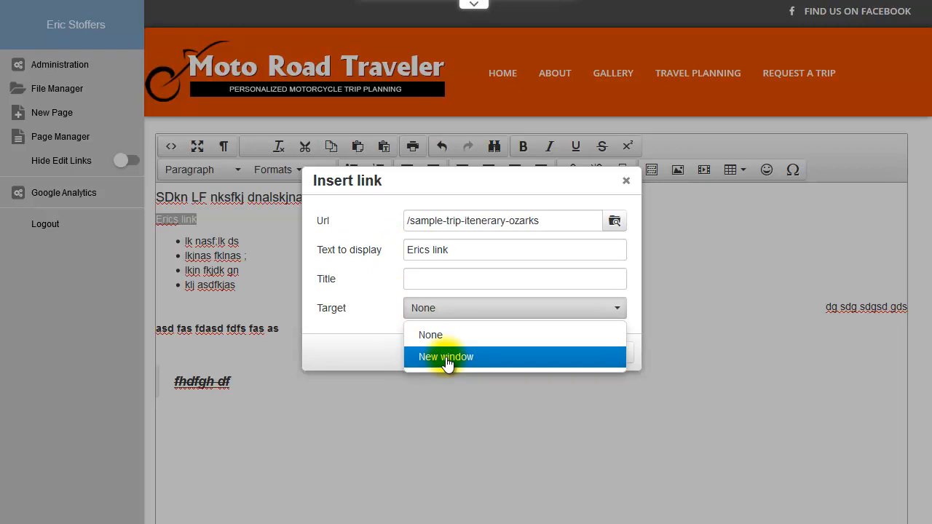
pyautogui.click(335, 342)
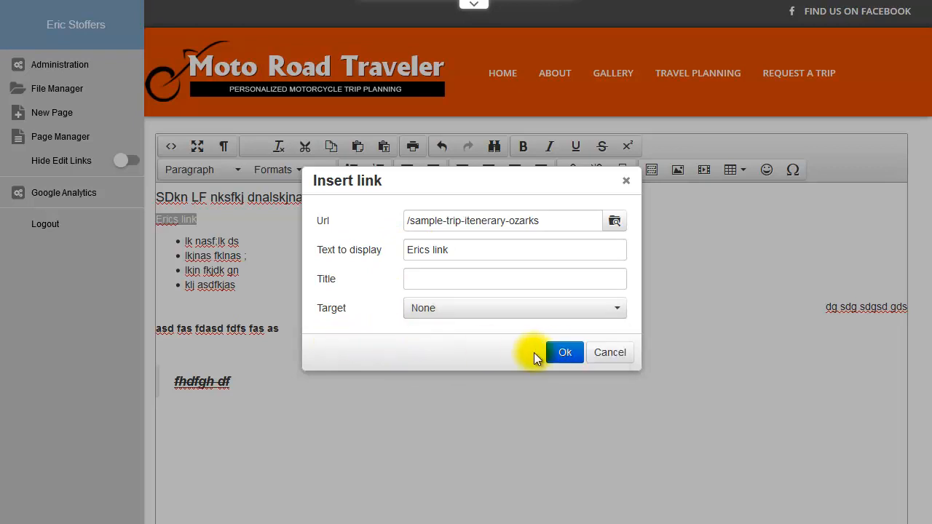
pyautogui.click(559, 354)
pyautogui.click(267, 197)
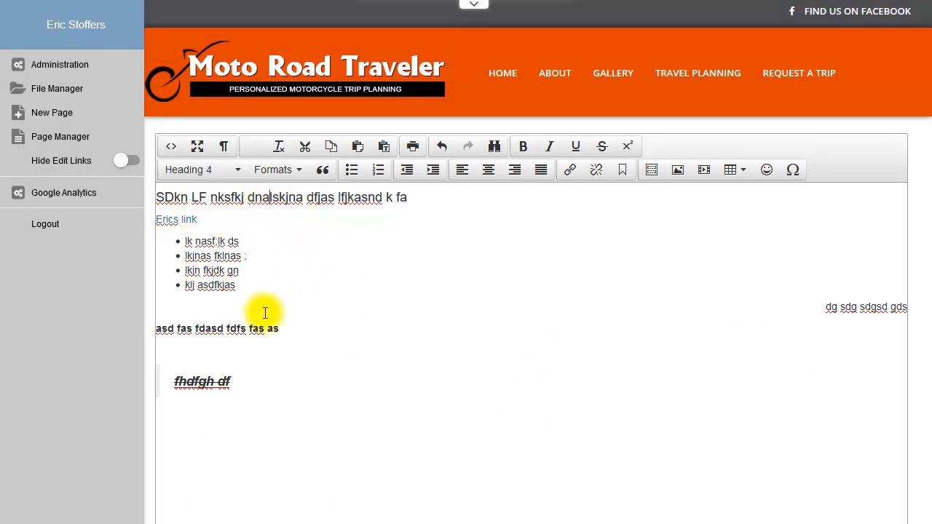
# Step: Start an image on a new line below the bulleted list, using slide02.jpg from the home media folder as its source
pyautogui.click(252, 291)
pyautogui.press('Return')
pyautogui.press('Return')
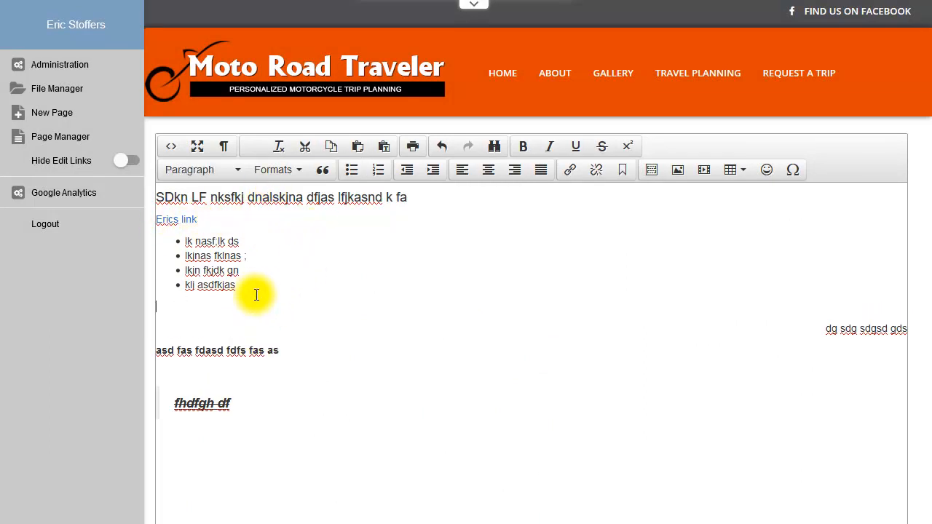
pyautogui.click(677, 171)
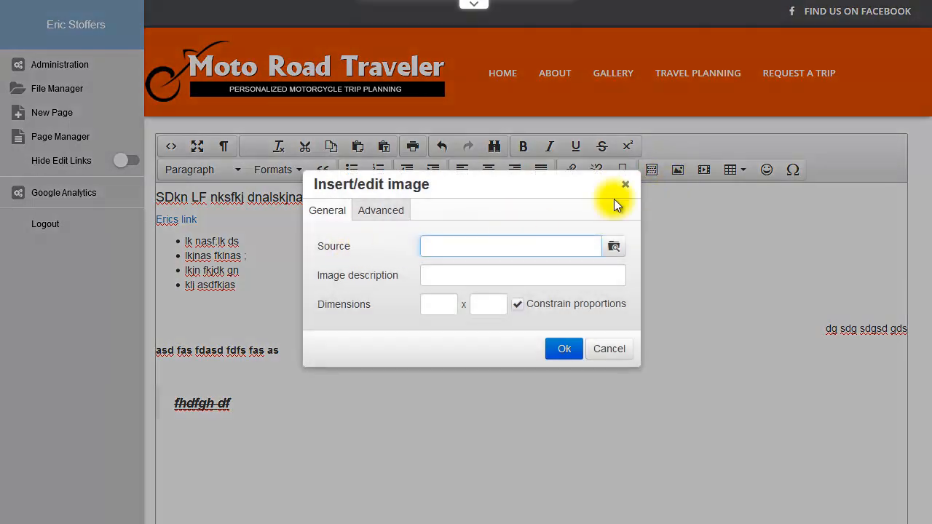
pyautogui.click(611, 246)
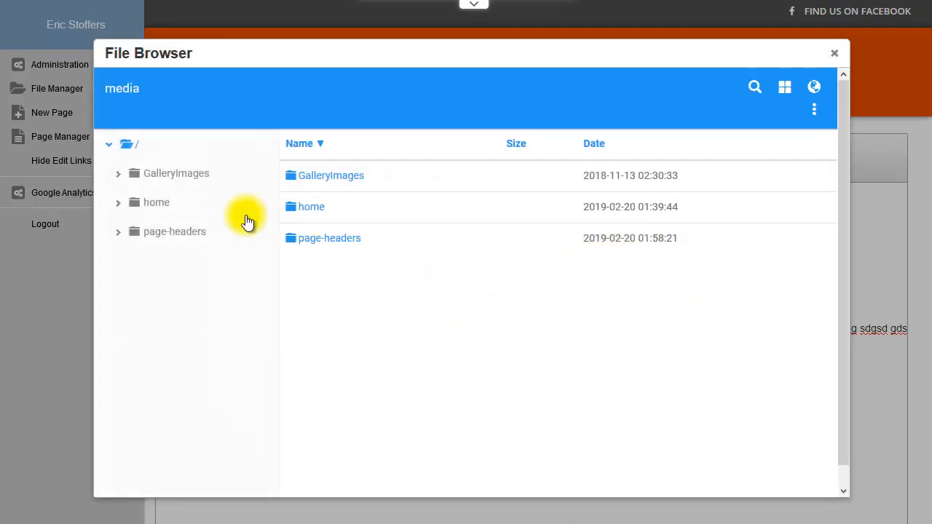
pyautogui.click(125, 210)
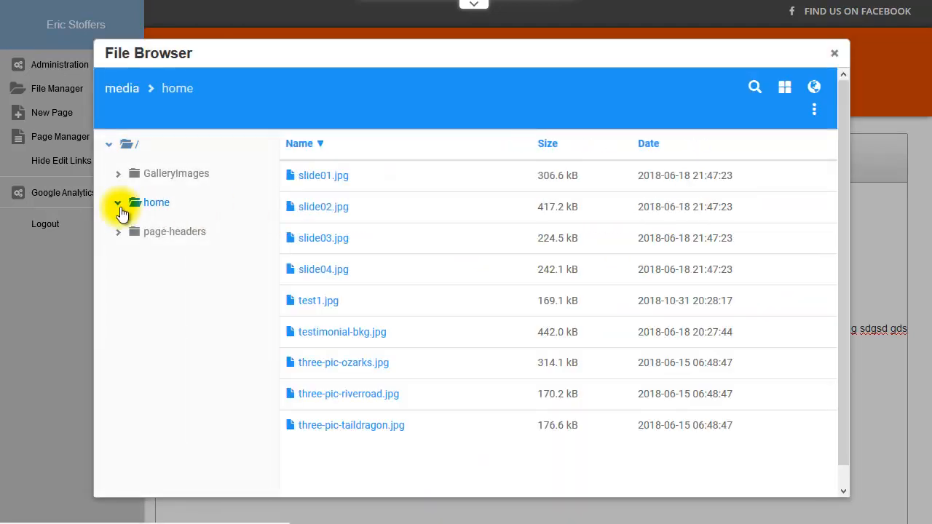
pyautogui.doubleClick(312, 207)
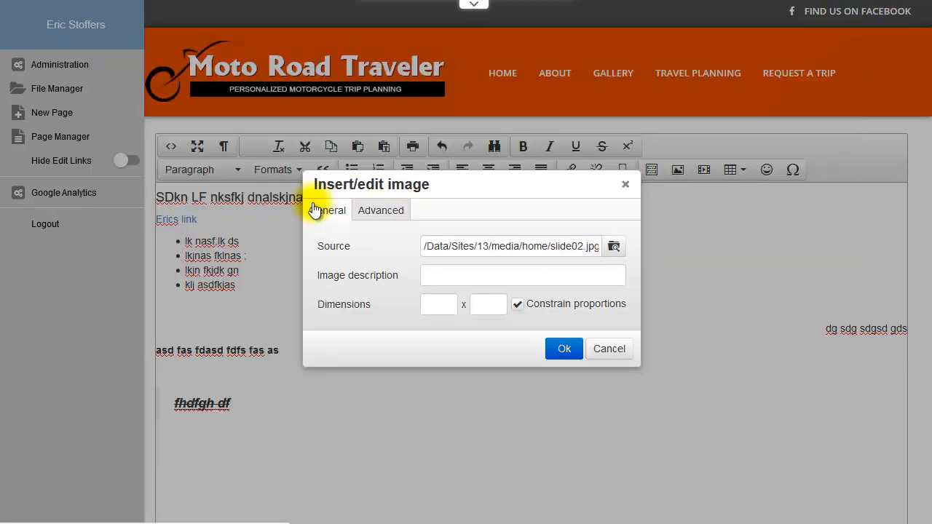
# Step: Set the image dimensions to 300 x 300 and insert it
pyautogui.click(448, 304)
pyautogui.write('3')
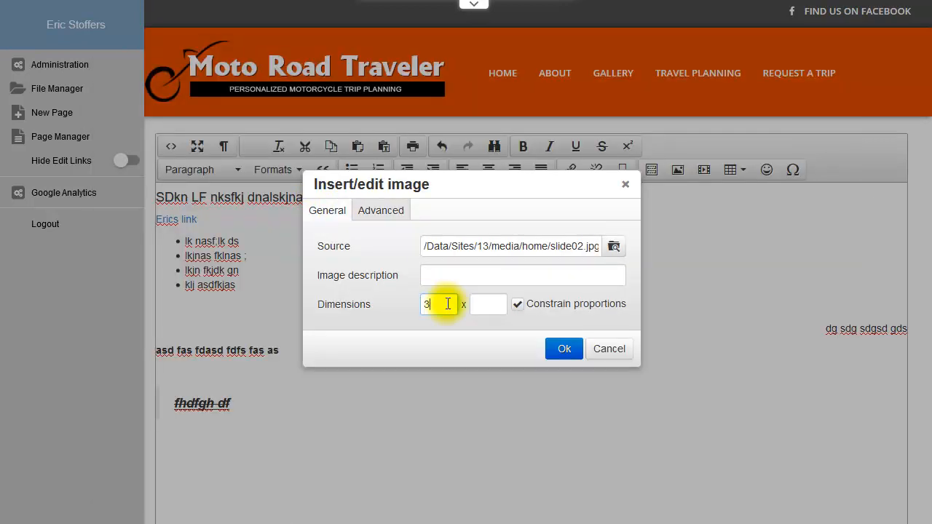
pyautogui.write('00')
pyautogui.click(486, 305)
pyautogui.write('3')
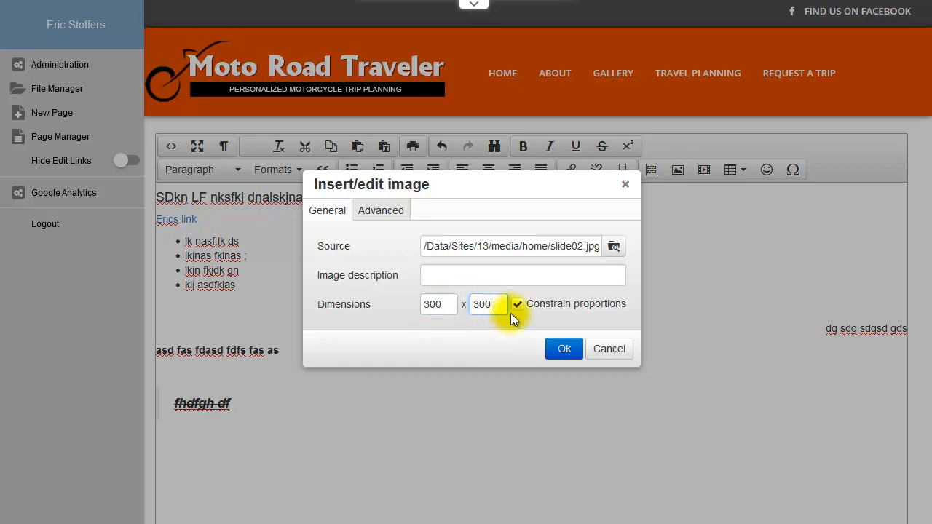
pyautogui.click(563, 348)
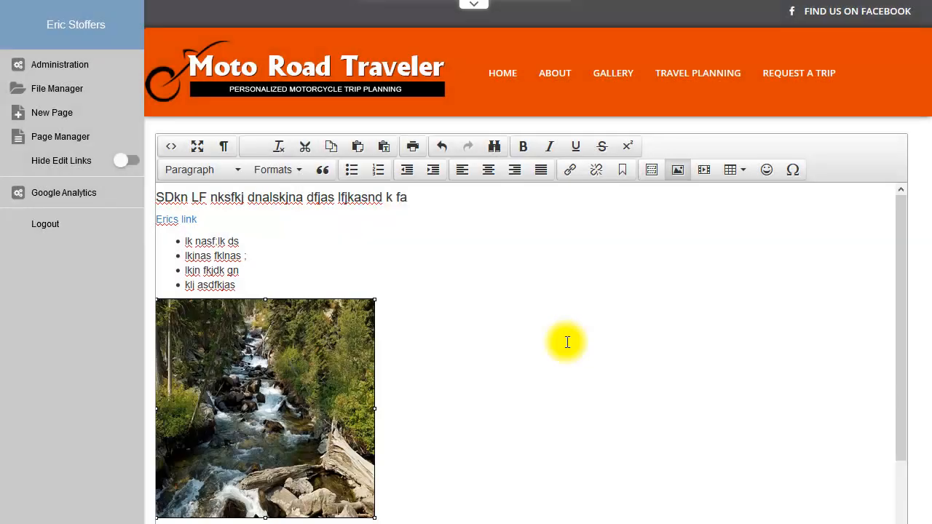
pyautogui.click(413, 344)
# Step: Make room below the opening heading and insert a table with two columns and two rows there
pyautogui.click(427, 202)
pyautogui.press('Return')
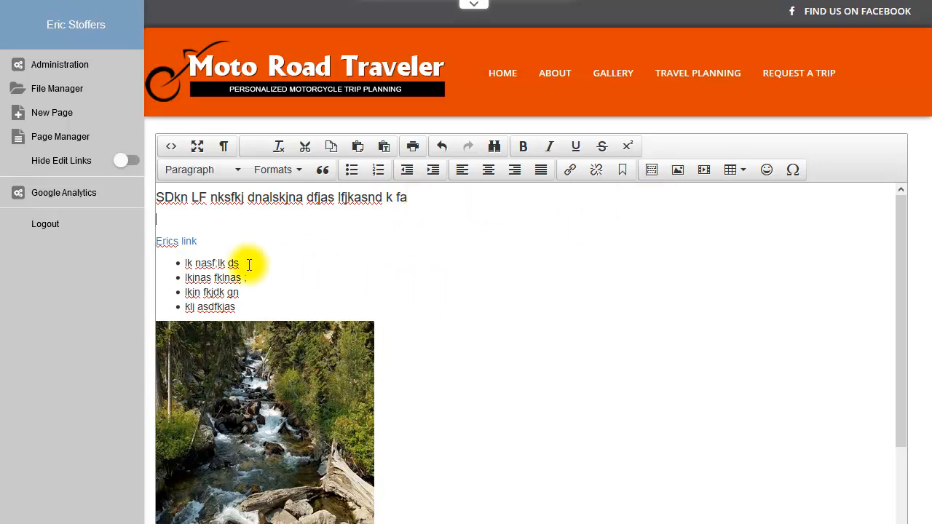
pyautogui.press('Return')
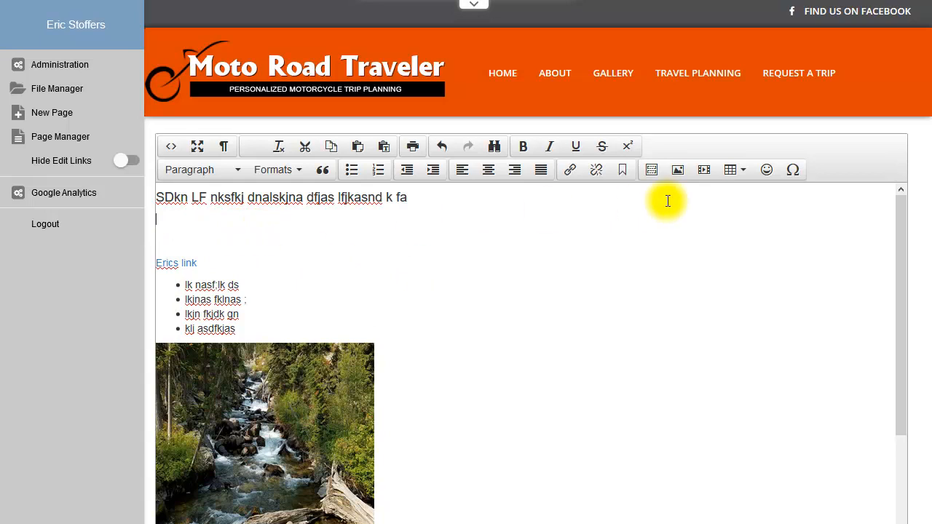
pyautogui.click(741, 177)
pyautogui.moveTo(735, 197)
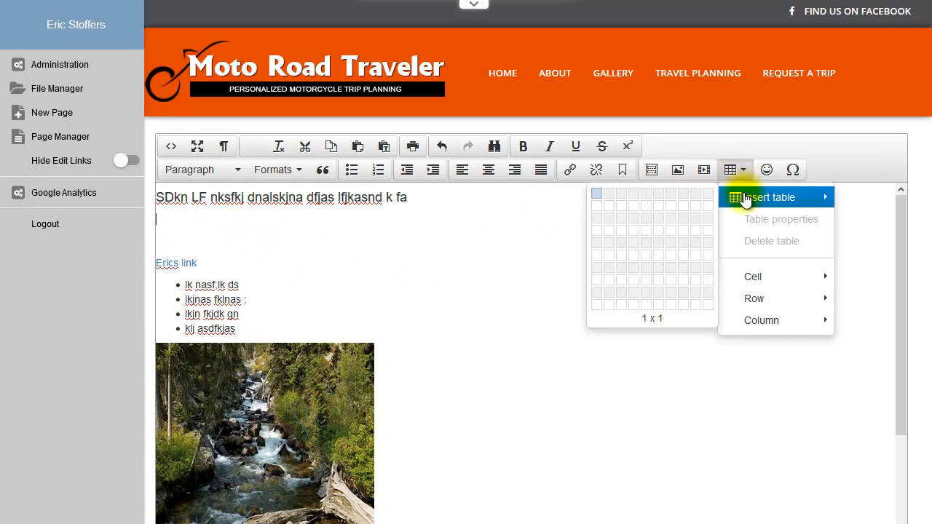
pyautogui.click(680, 201)
# Step: Fill the table cells with "f fdgfg" and "dgsd fg" in the first row, "d fgd gd" and "dfg gdd sgd g" in the second
pyautogui.write('dfg  gdd sgd g')
pyautogui.click(189, 219)
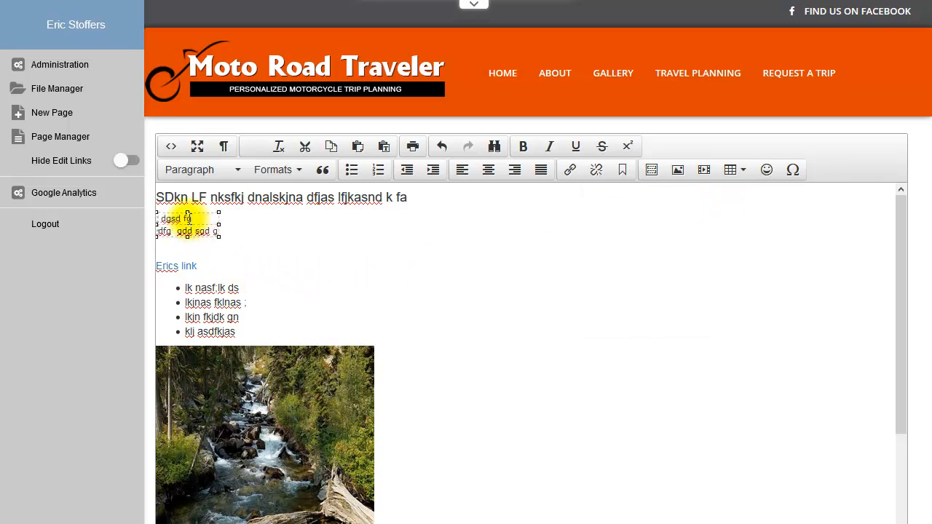
pyautogui.write('f fdgfg')
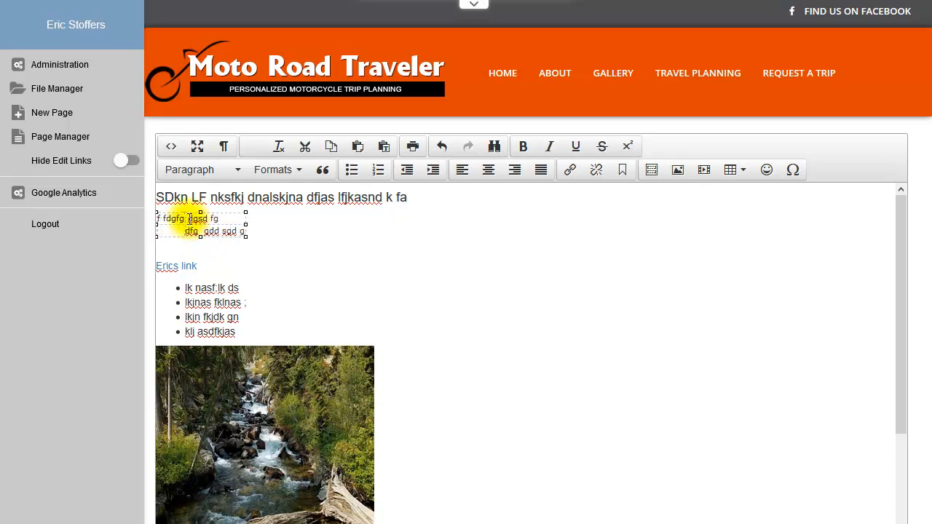
pyautogui.write(' dgsd')
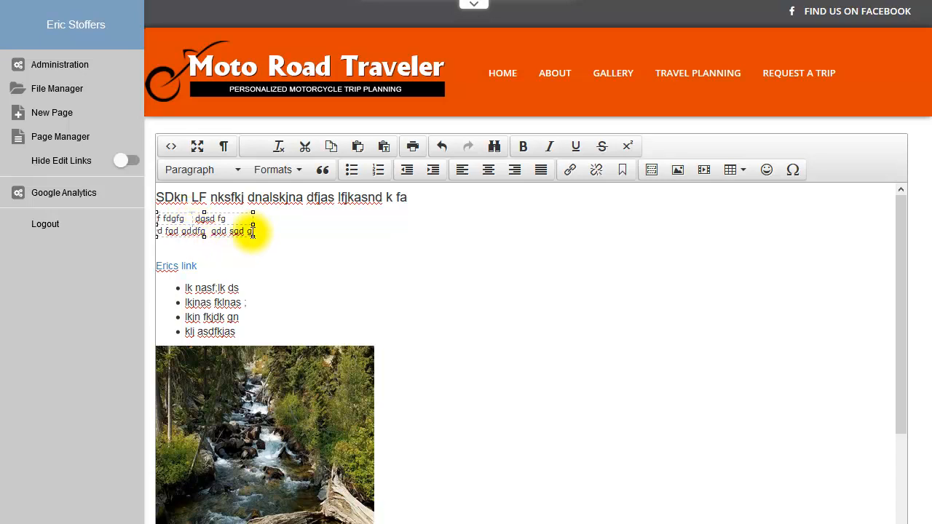
pyautogui.rightClick(219, 225)
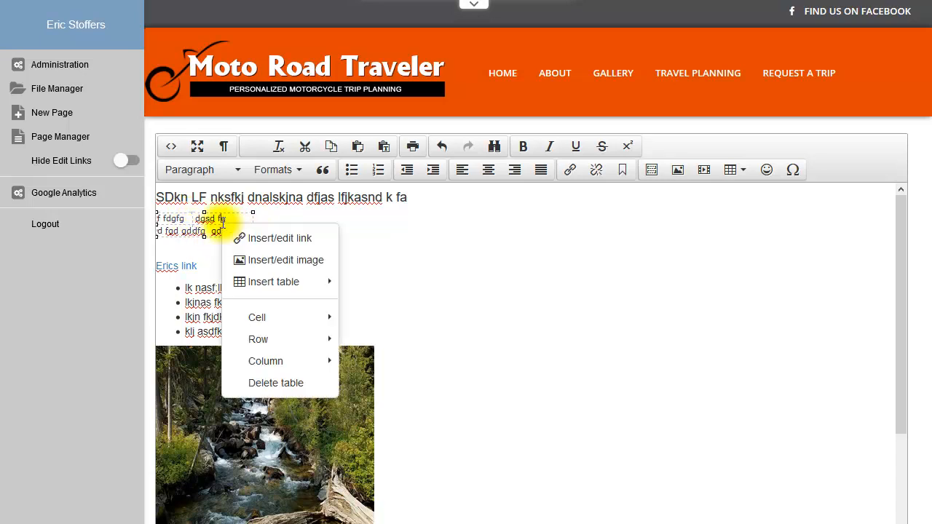
pyautogui.rightClick(201, 224)
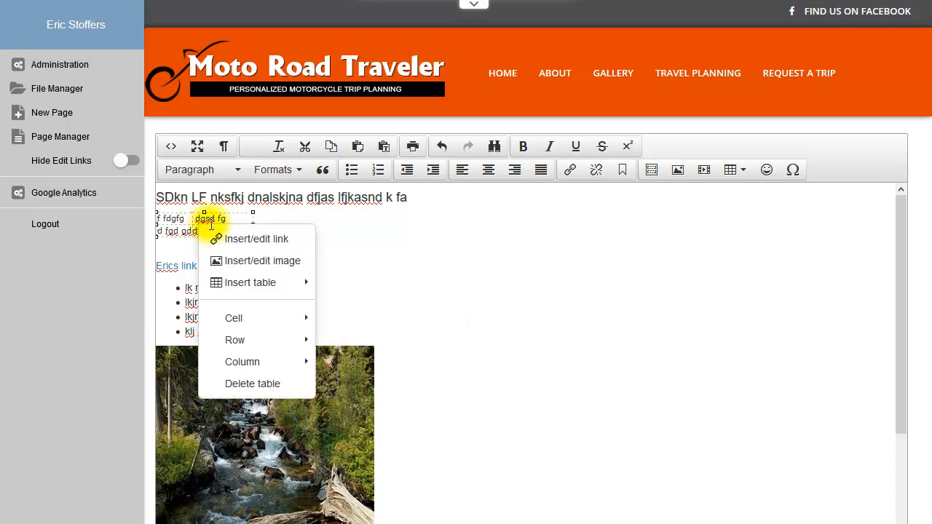
pyautogui.moveTo(252, 342)
pyautogui.moveTo(252, 364)
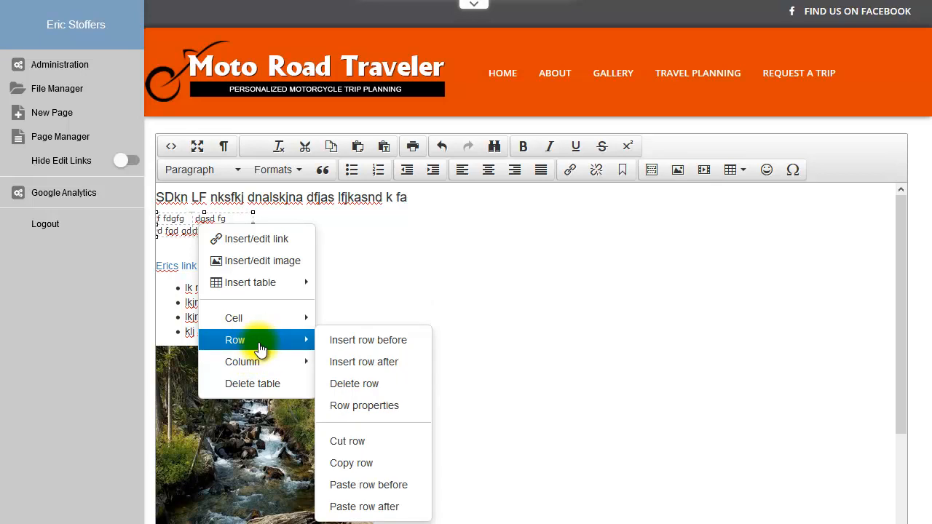
pyautogui.moveTo(283, 325)
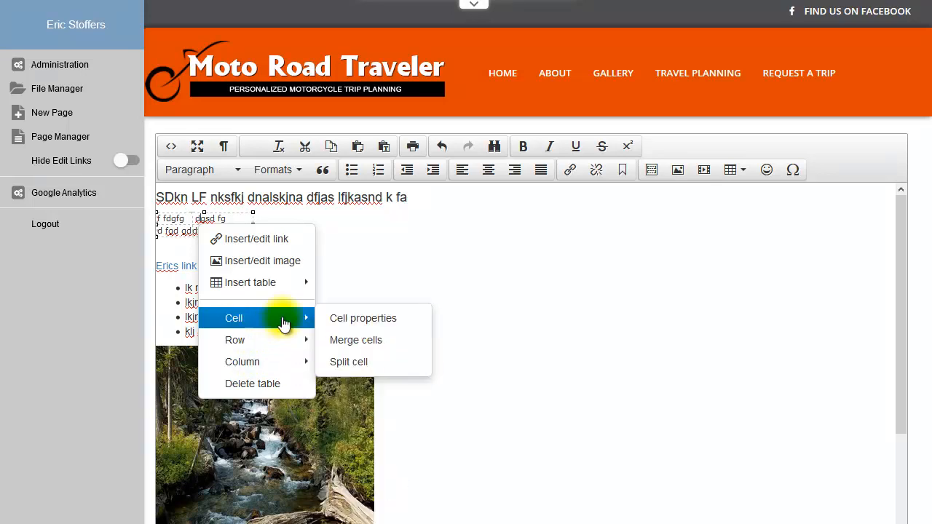
pyautogui.moveTo(274, 287)
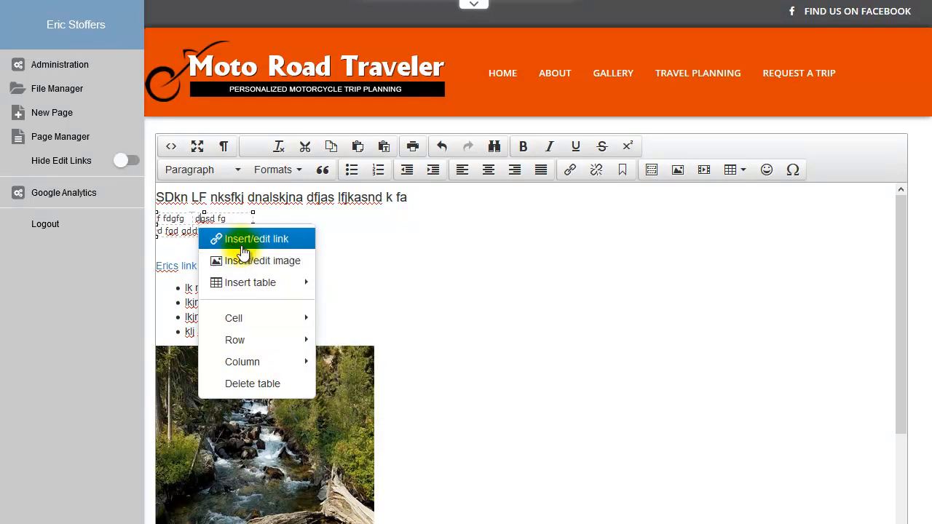
pyautogui.click(171, 219)
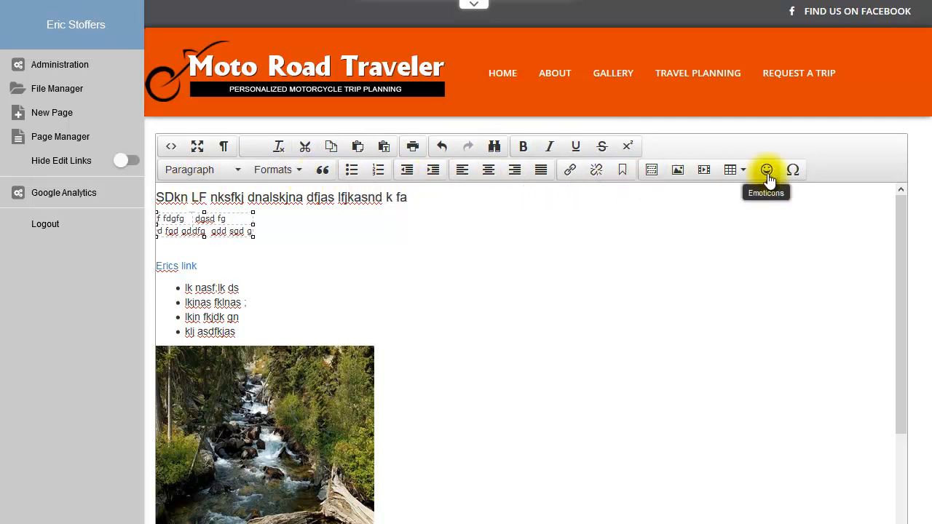
# Step: Save the module's content as a draft
pyautogui.click(480, 268)
pyautogui.scroll(-2, 481, 281)
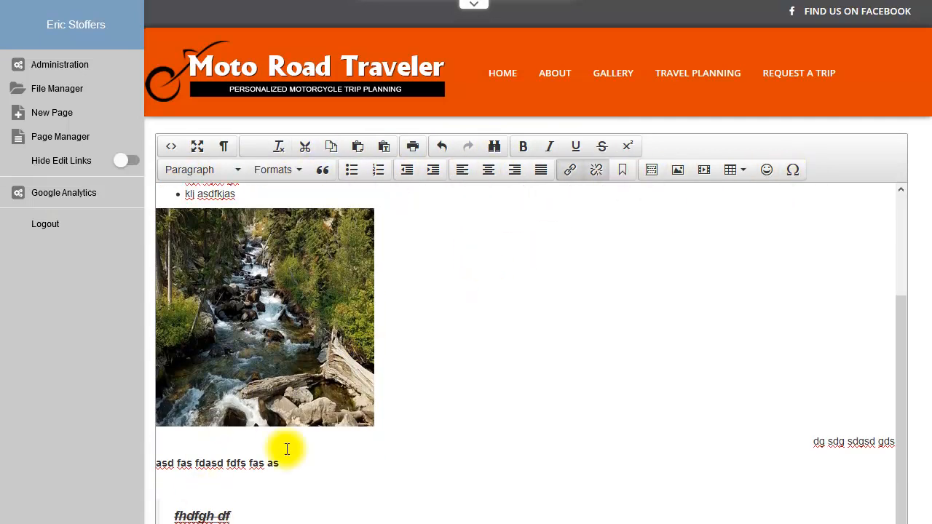
pyautogui.scroll(-5, 230, 474)
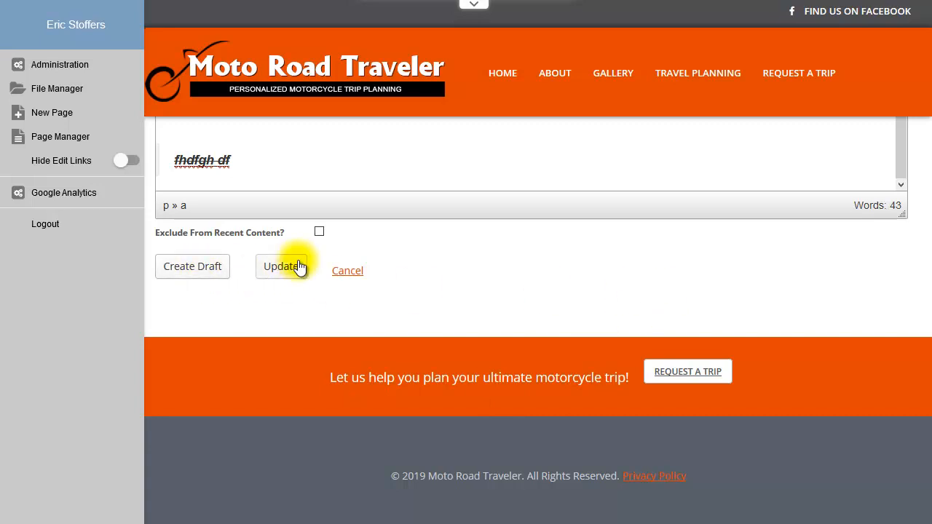
pyautogui.click(203, 268)
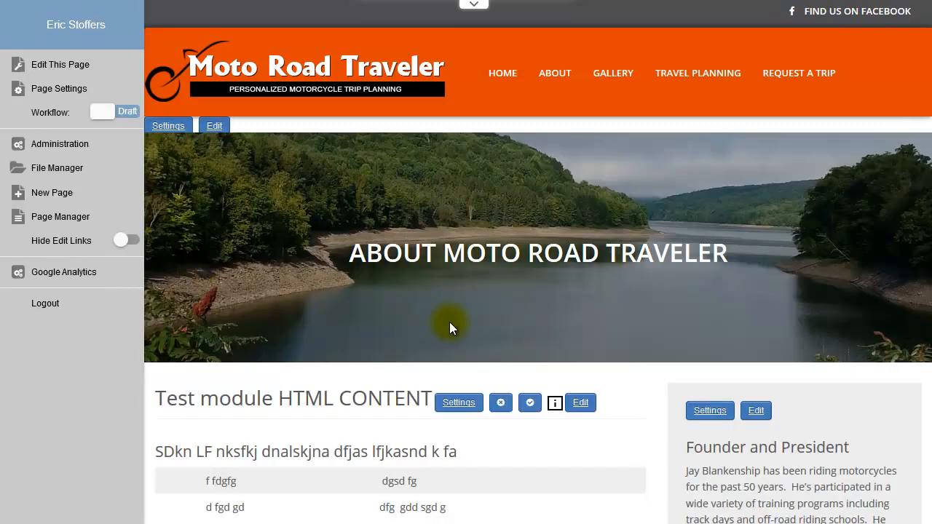
# Step: Review the draft content on the About page and log out of the site
pyautogui.scroll(-3, 445, 323)
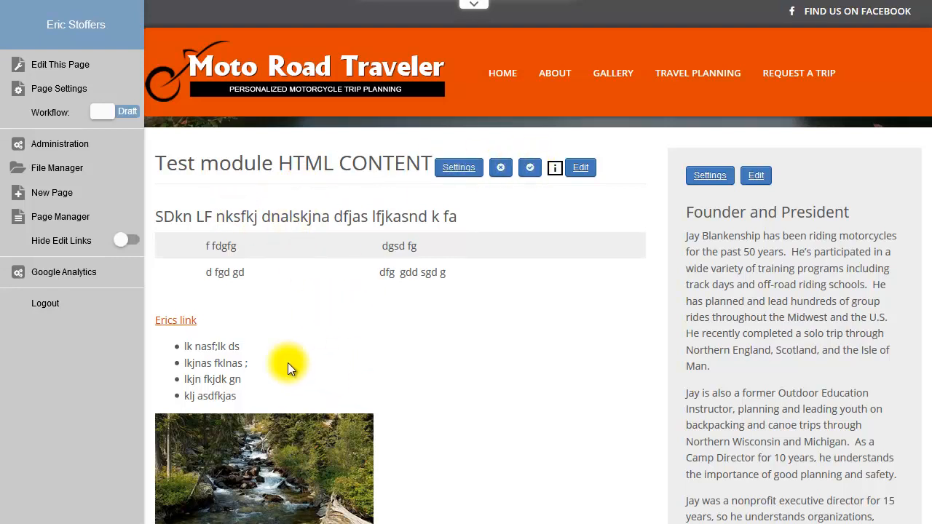
pyautogui.click(44, 306)
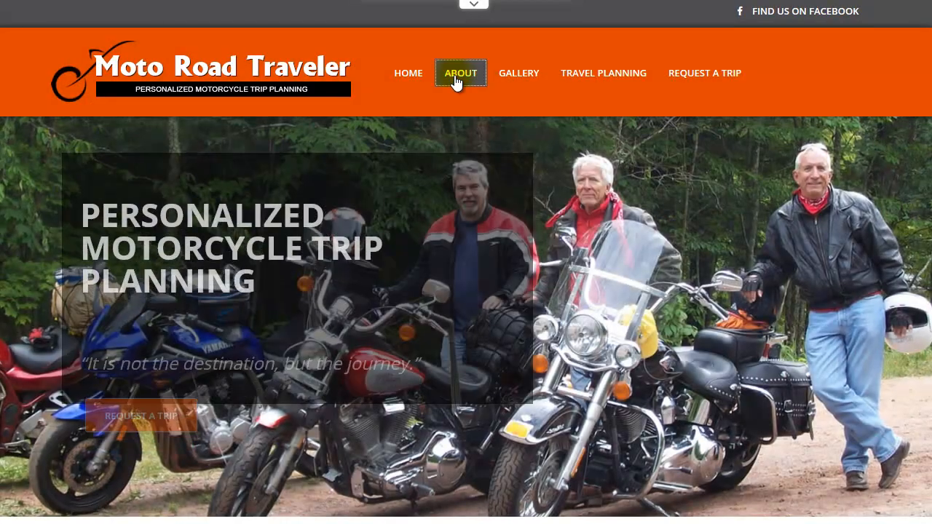
# Step: View the About page as a logged-out visitor and check the content shown under the test module
pyautogui.click(457, 79)
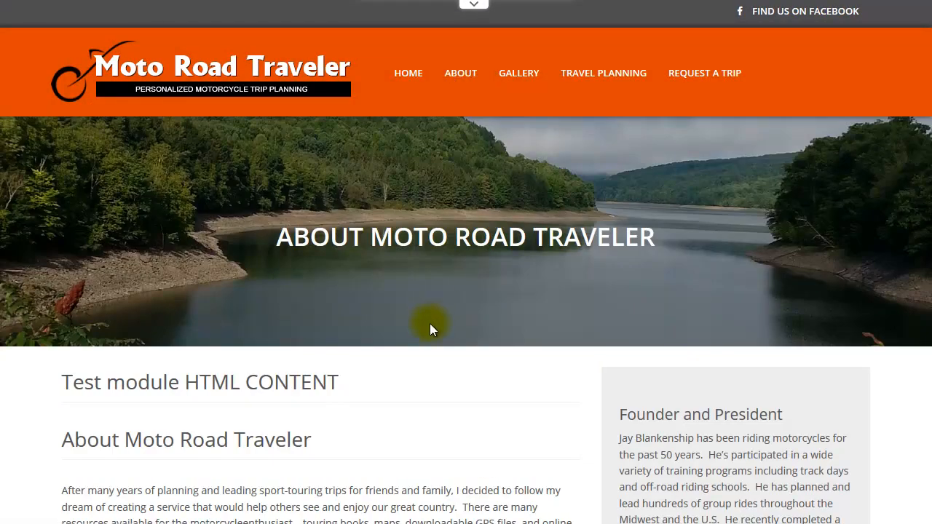
pyautogui.scroll(-3, 430, 323)
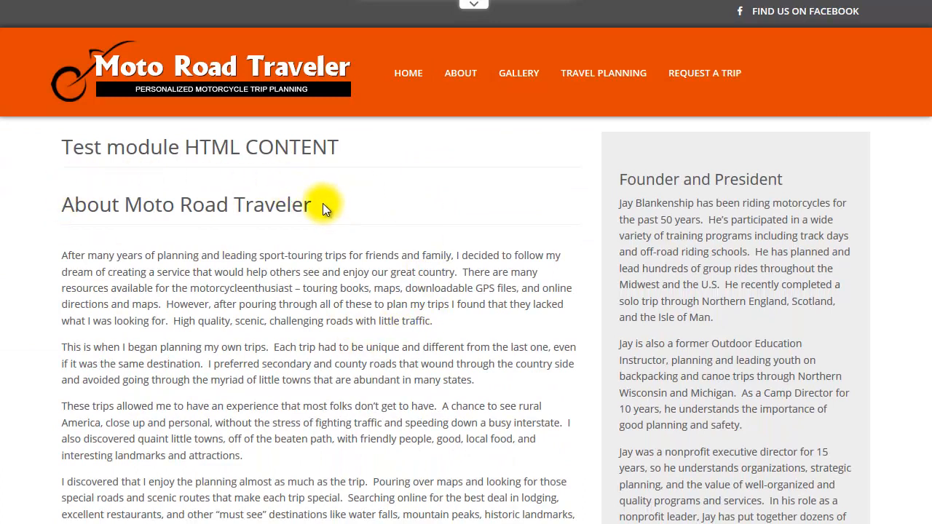
pyautogui.scroll(3, 331, 213)
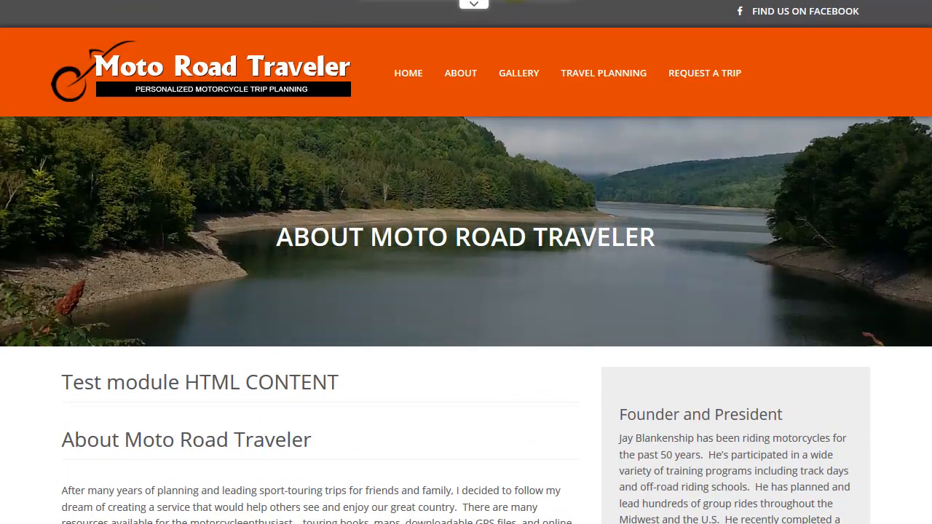
# Step: Go to the site's admin address and log in with the prefilled credentials
pyautogui.write('ad.proactivedesign.net/admin')
pyautogui.press('Return')
pyautogui.click(101, 242)
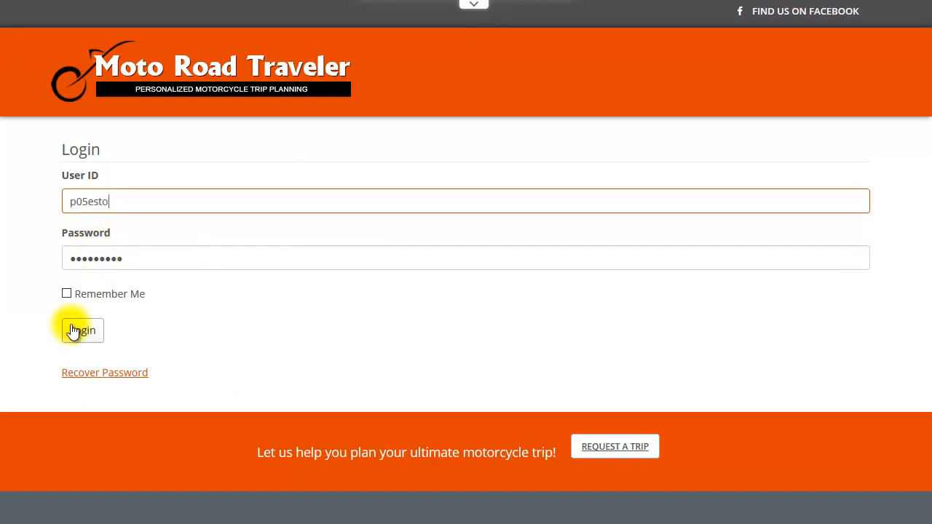
pyautogui.click(82, 332)
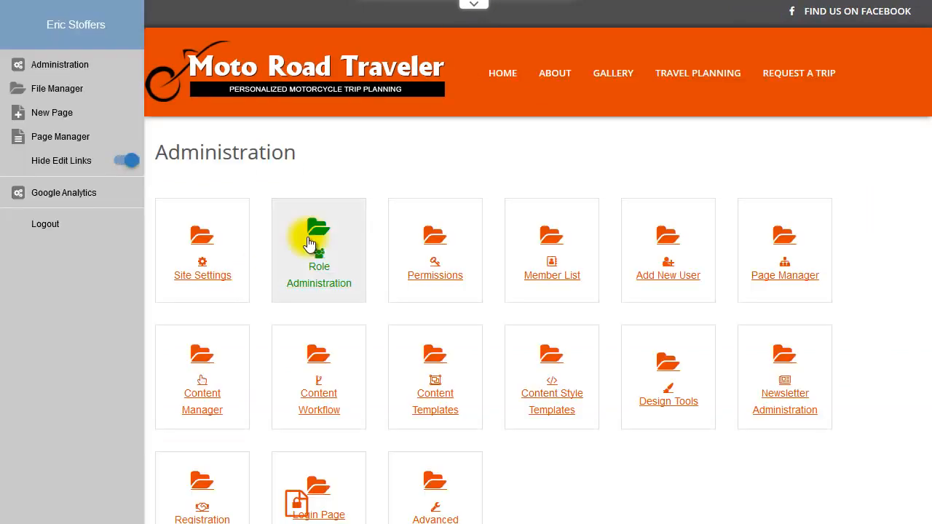
# Step: Open the Test module HTML CONTENT draft on the About page for editing and publish it
pyautogui.click(552, 74)
pyautogui.scroll(-2, 535, 332)
pyautogui.scroll(-1, 536, 329)
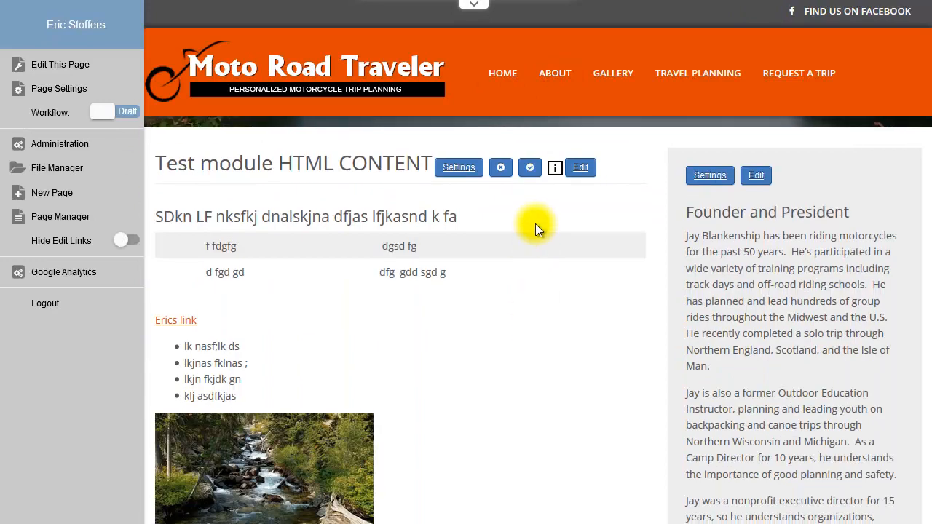
pyautogui.click(581, 175)
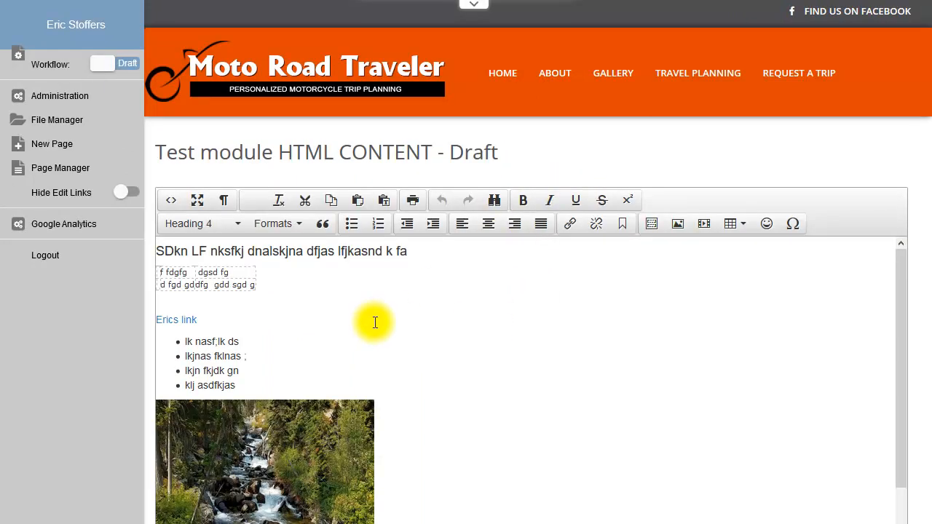
pyautogui.scroll(-5, 914, 196)
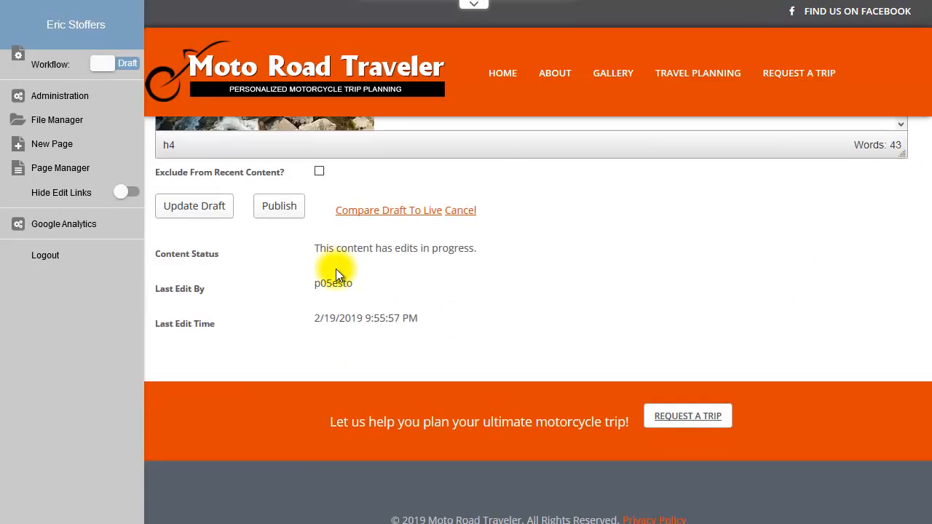
pyautogui.click(278, 207)
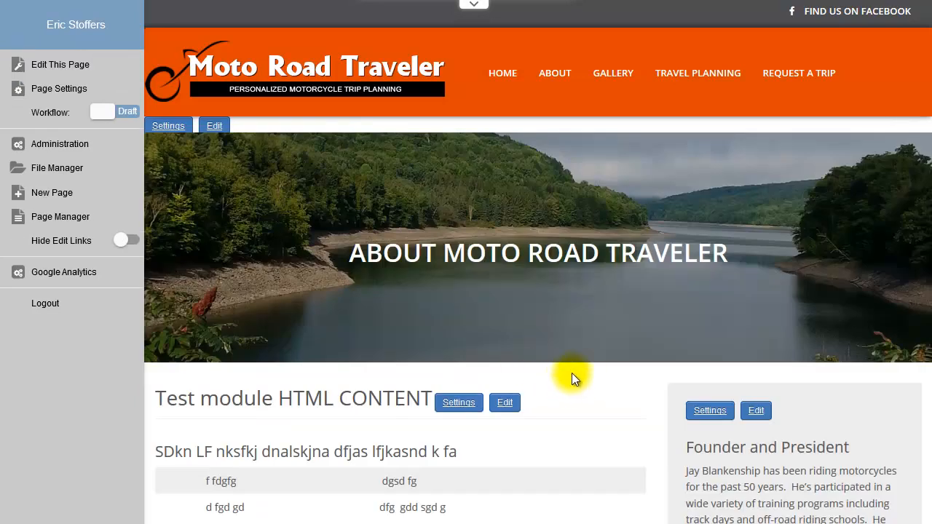
# Step: Open the published test module for editing and make "dfjas lfjkasnd k fa" in the opening heading bold
pyautogui.scroll(-3, 578, 369)
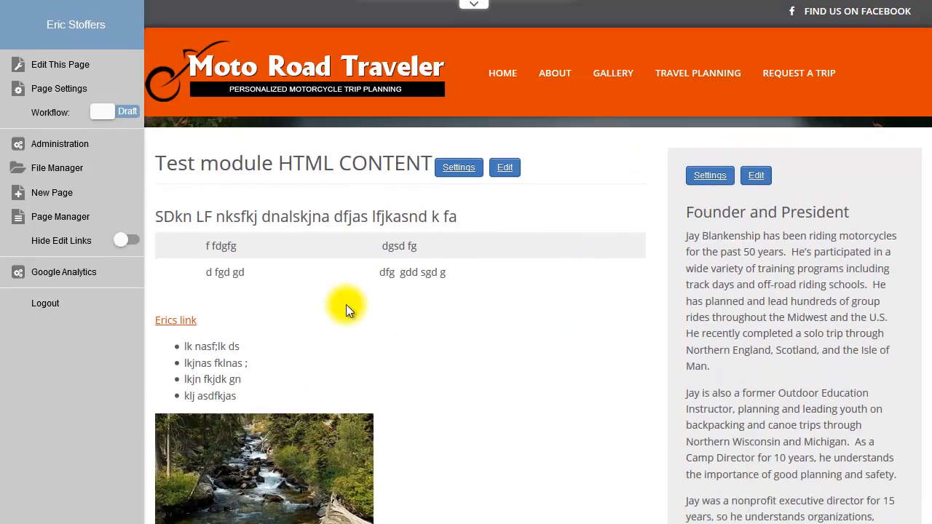
pyautogui.click(503, 170)
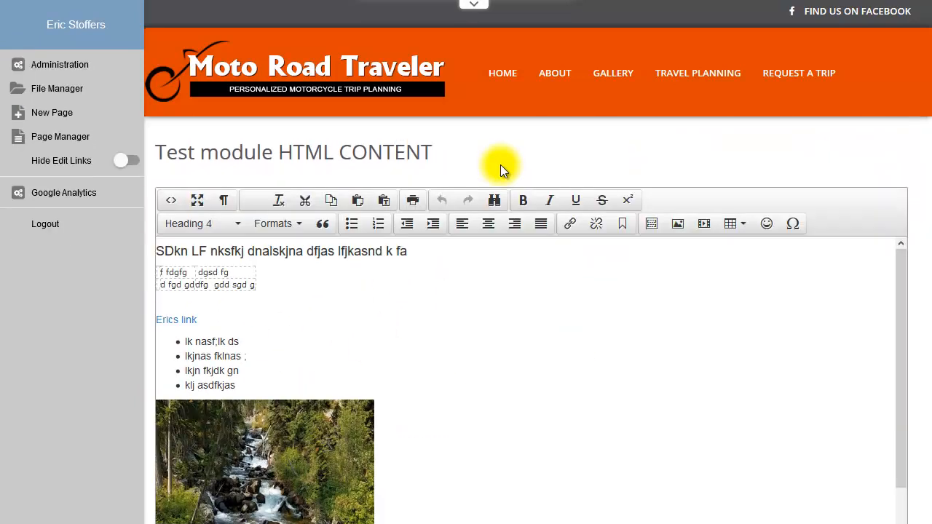
pyautogui.moveTo(306, 252); pyautogui.dragTo(416, 251)
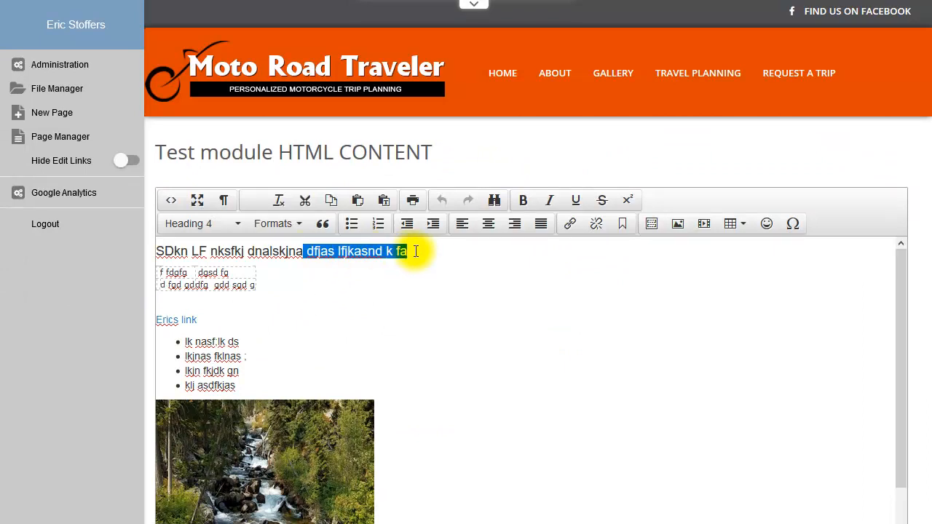
pyautogui.click(521, 204)
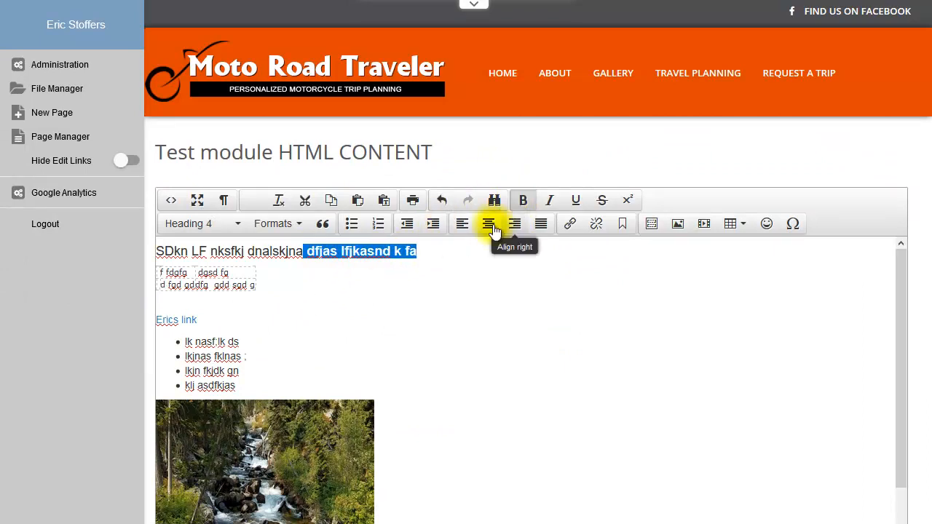
# Step: Add the line "fghdf hdf hd" below the opening heading and insert the halo smiley emoticon at its end
pyautogui.click(443, 250)
pyautogui.press('Return')
pyautogui.write('fghdf hdf hd')
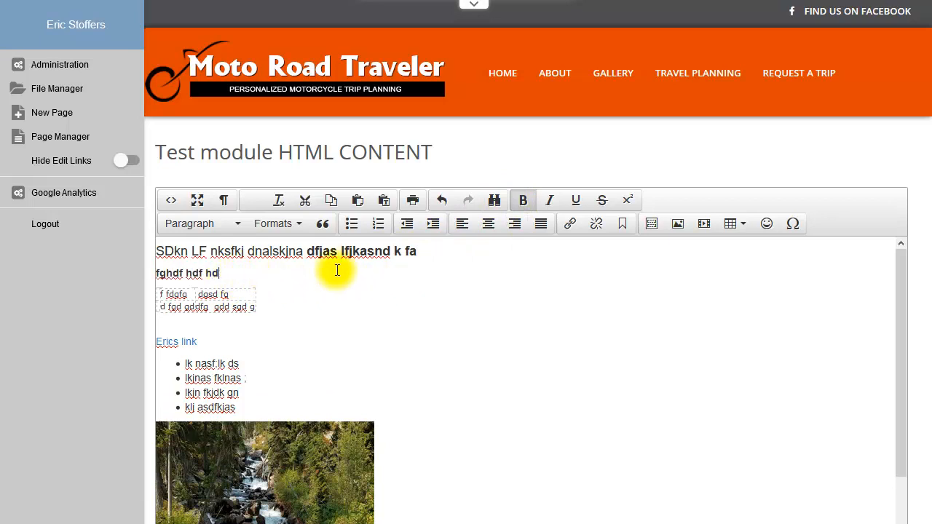
pyautogui.click(767, 224)
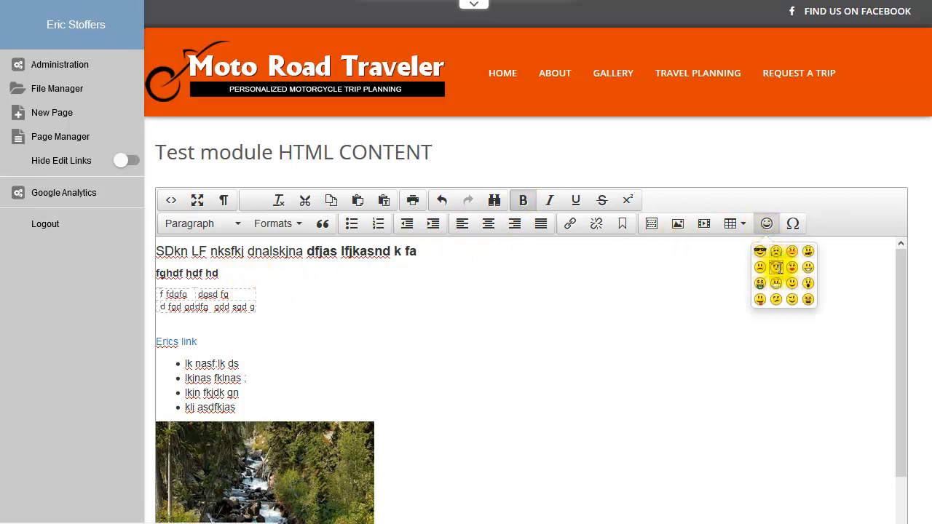
pyautogui.click(776, 253)
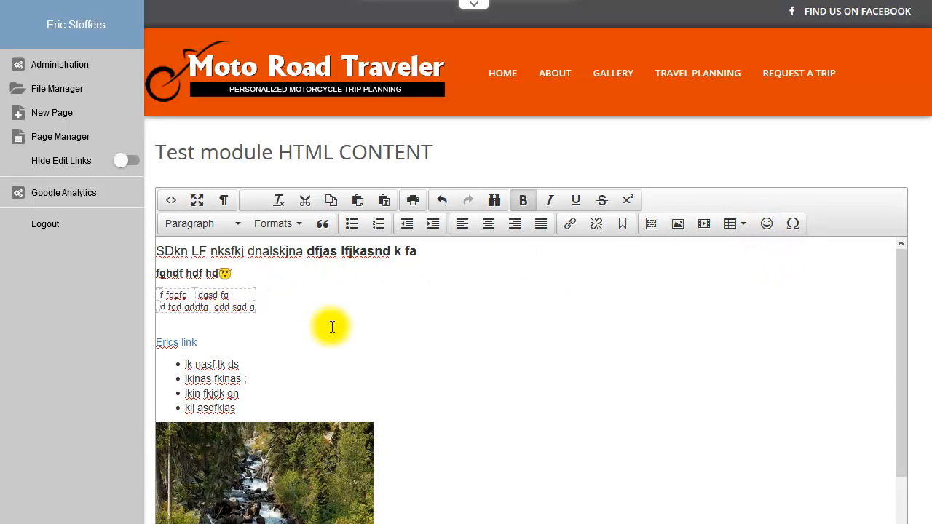
# Step: Update the live test module with the edited content
pyautogui.scroll(-2, 384, 393)
pyautogui.scroll(-2, 384, 393)
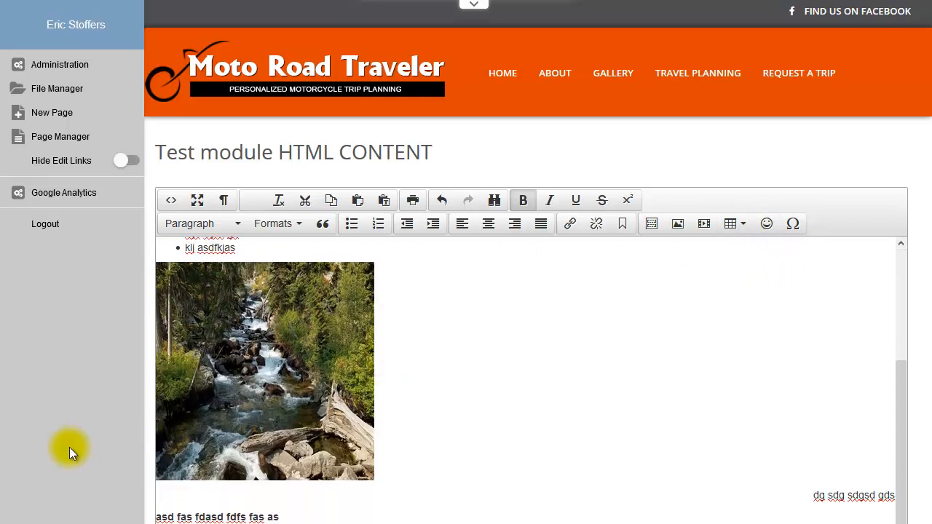
pyautogui.scroll(-3, 80, 445)
pyautogui.click(282, 444)
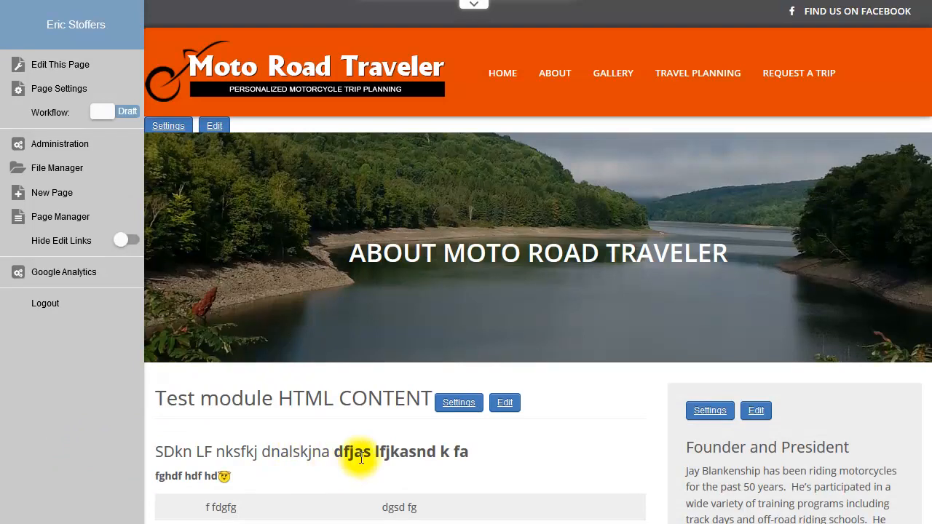
# Step: Reopen the test module's editor, split the heading after "SDkn LF nks", and insert "1231231" followed by blank lines
pyautogui.scroll(-3, 355, 457)
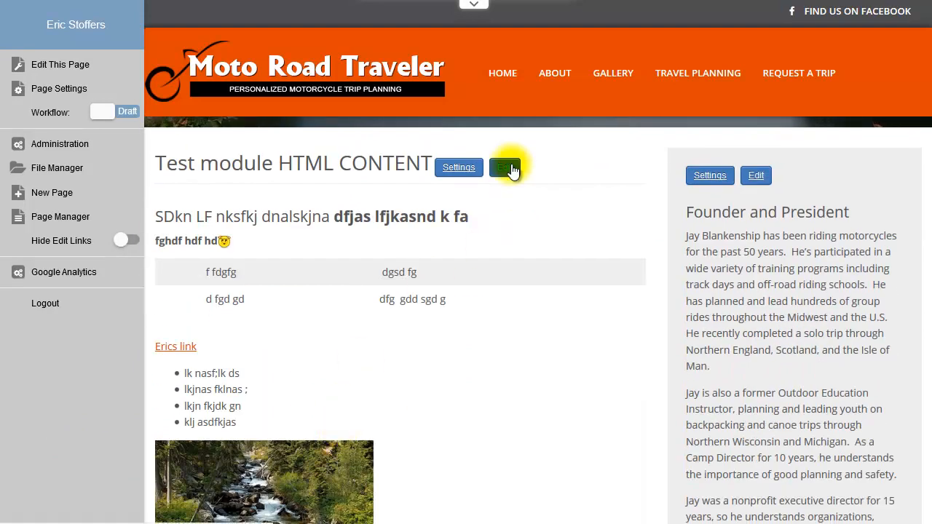
pyautogui.click(513, 169)
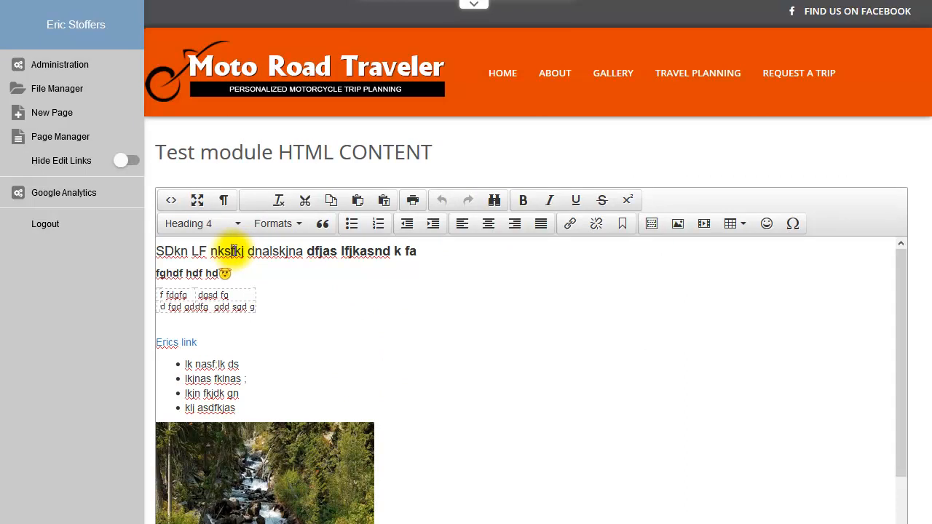
pyautogui.press('Return')
pyautogui.write('1231231')
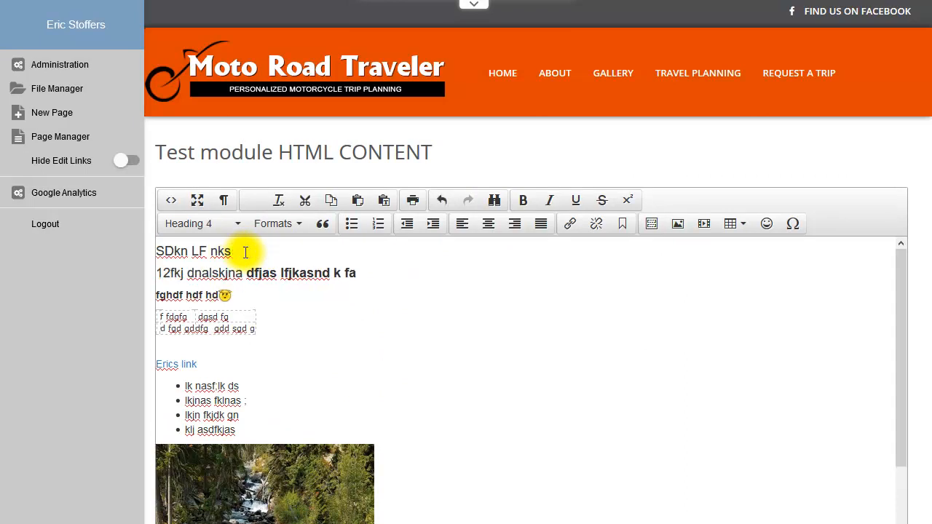
pyautogui.press('Return')
pyautogui.press('Return')
pyautogui.press('Return')
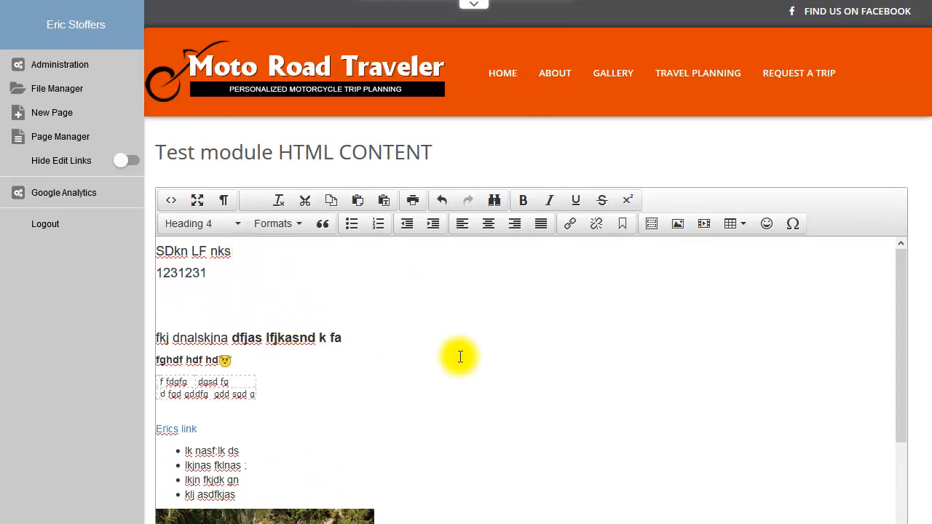
# Step: Update the live module with the split heading and check it on the About page
pyautogui.scroll(-3, 454, 357)
pyautogui.scroll(-4, 145, 393)
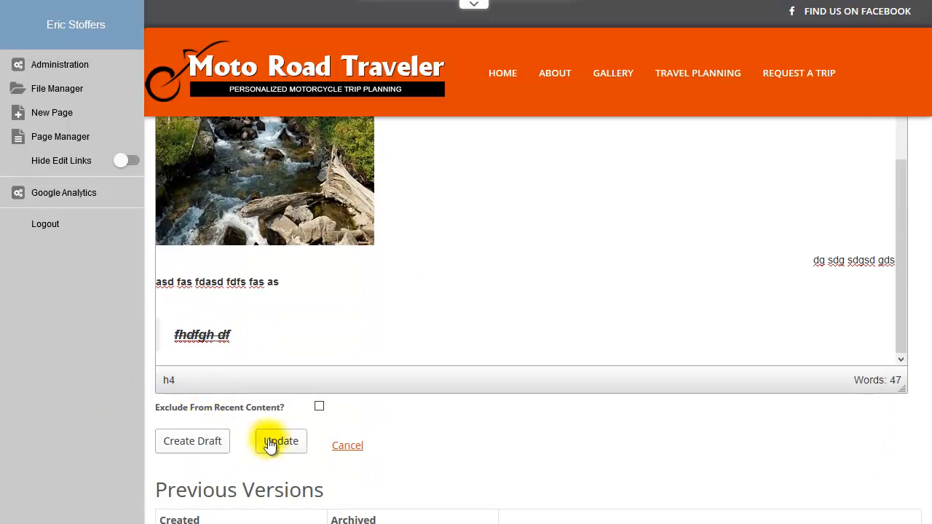
pyautogui.click(281, 441)
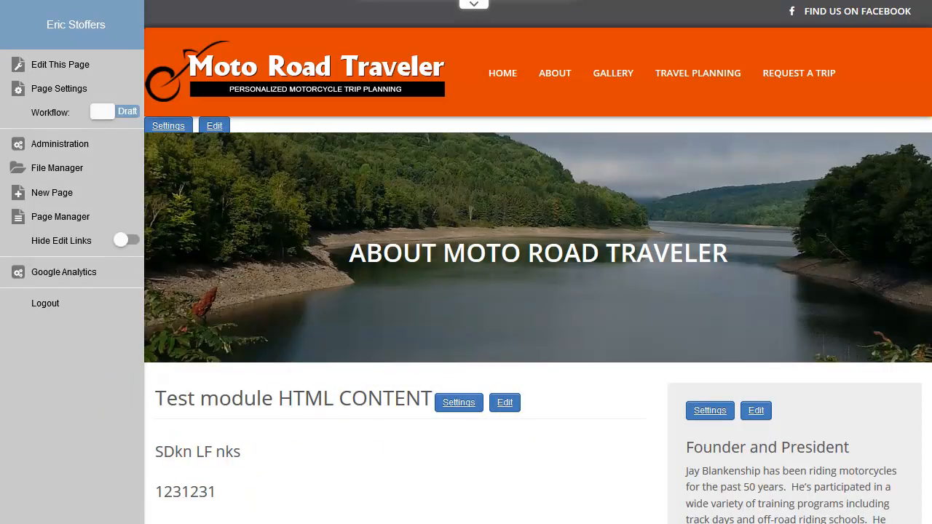
pyautogui.scroll(-3, 915, 150)
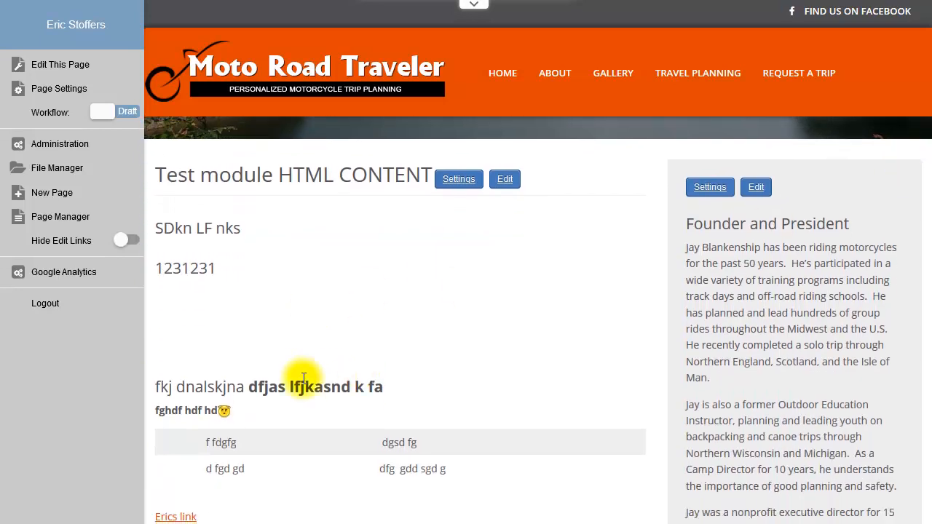
# Step: Open the test module's previous versions and compare the oldest one, created 2/19/2019 3:55 PM, to the current version
pyautogui.click(504, 181)
pyautogui.scroll(-3, 921, 240)
pyautogui.scroll(-3, 923, 248)
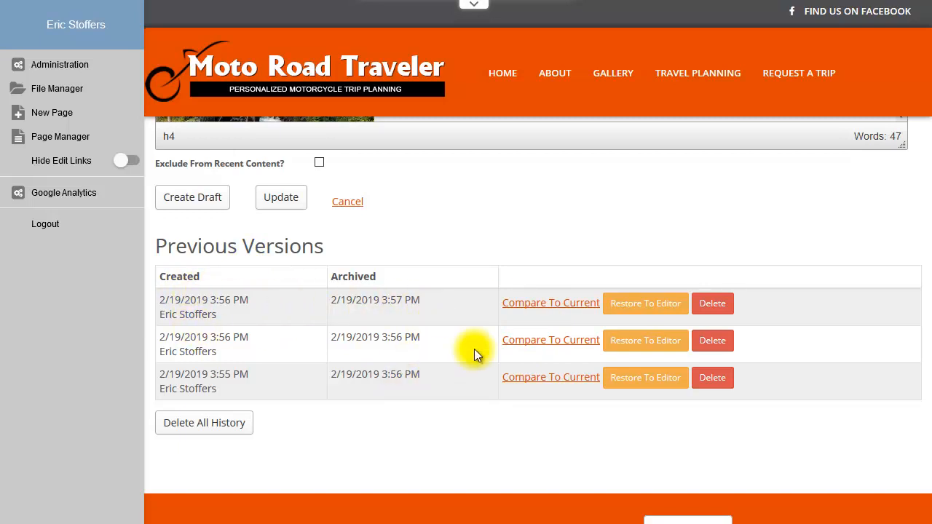
pyautogui.click(530, 378)
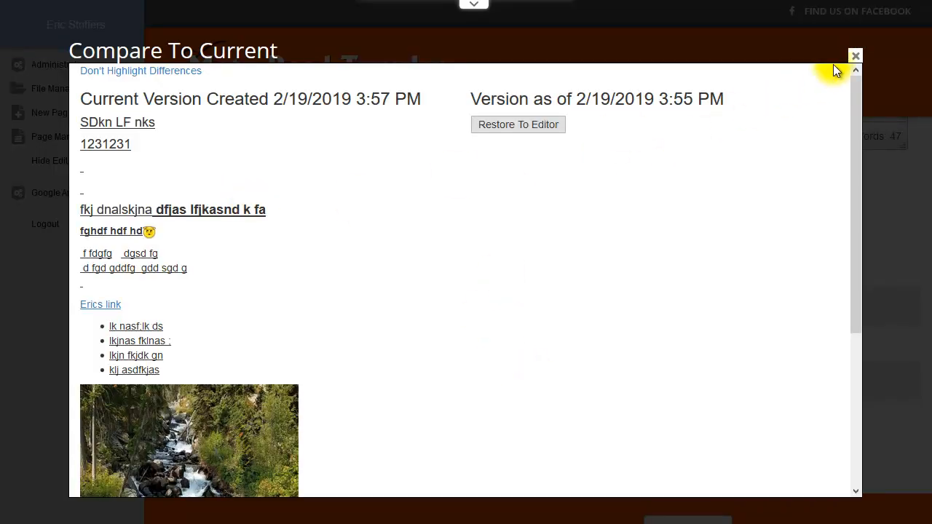
pyautogui.click(854, 56)
# Step: Restore the middle previous version to the editor from its comparison with the current one, and cancel the edit without updating
pyautogui.click(567, 341)
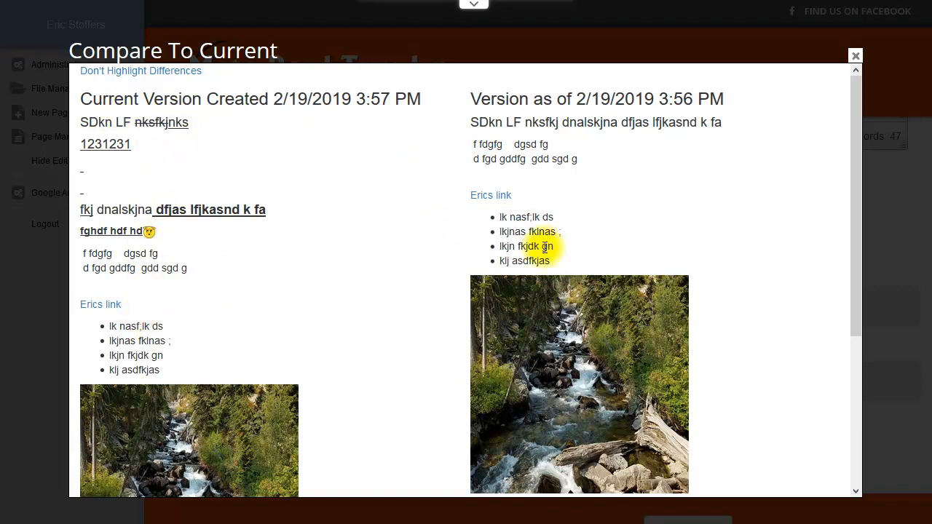
pyautogui.scroll(-3, 604, 254)
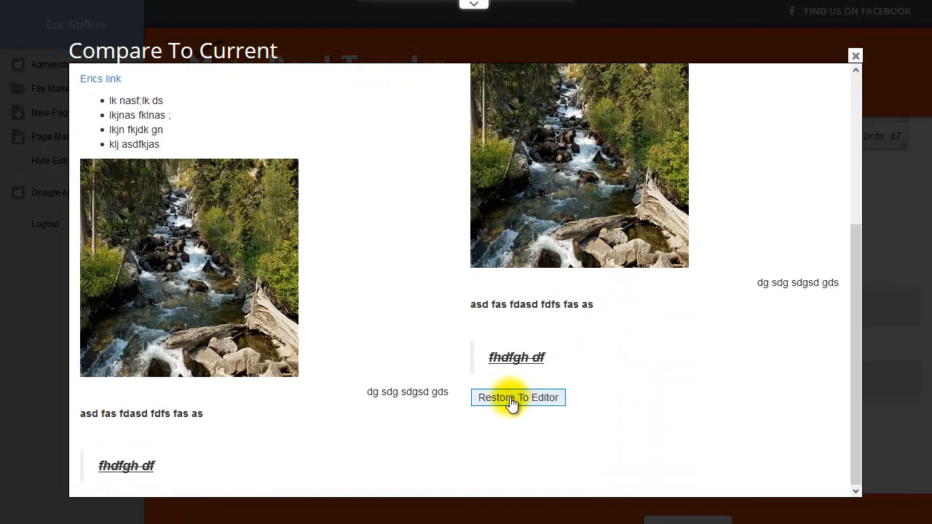
pyautogui.click(511, 400)
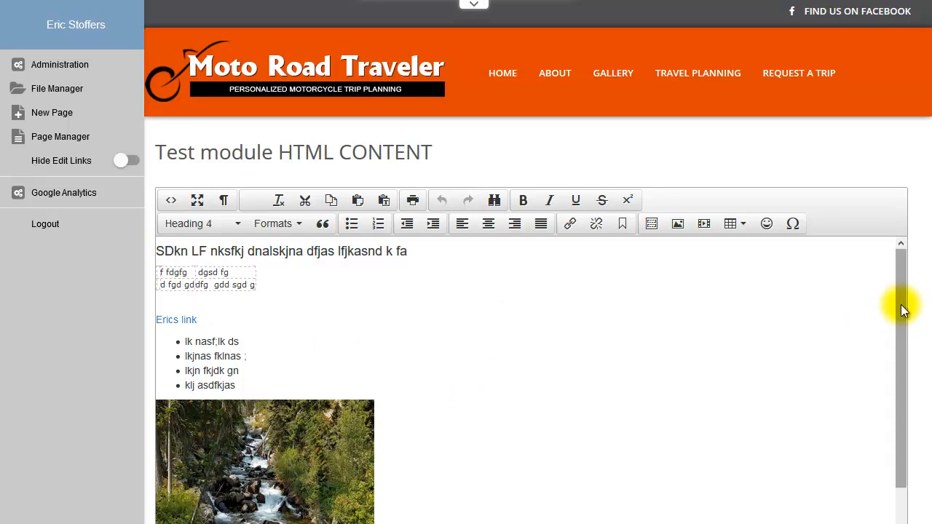
pyautogui.scroll(-3, 903, 310)
pyautogui.scroll(-5, 928, 318)
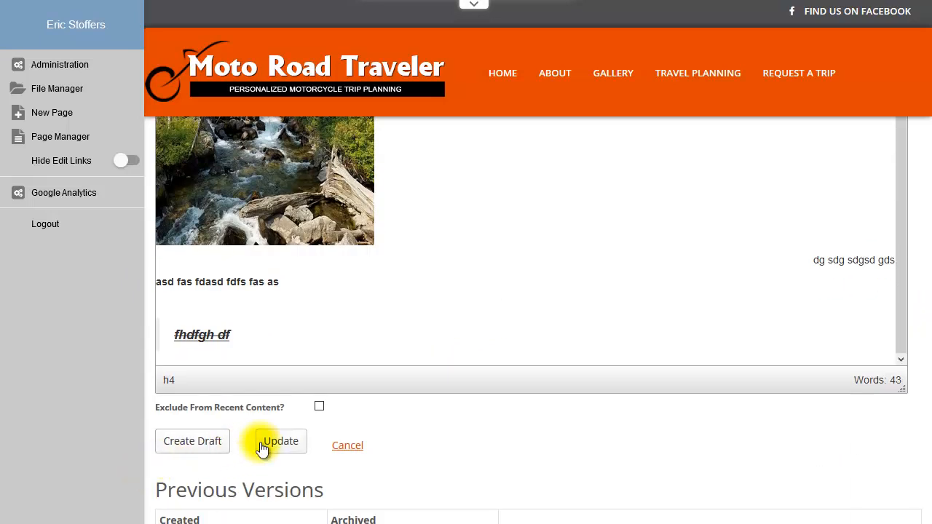
pyautogui.click(347, 445)
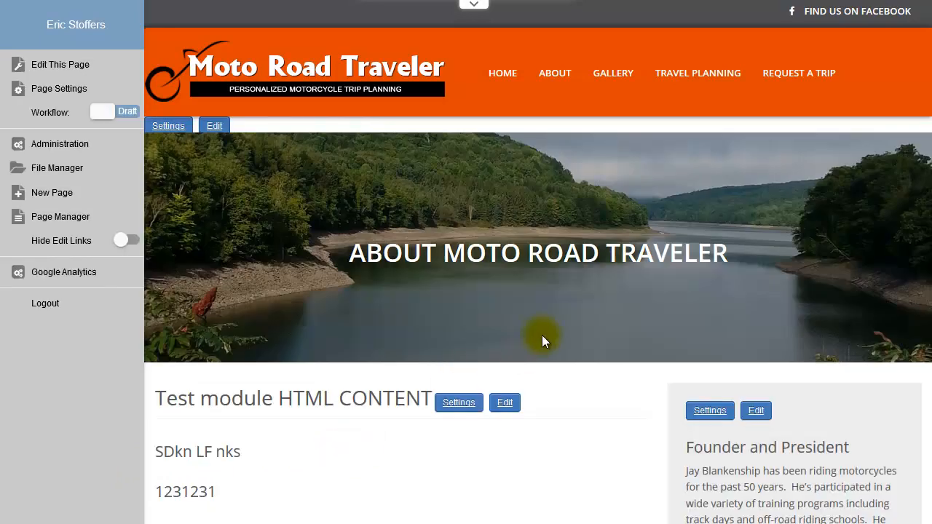
# Step: Check the test module on the About page and reopen its editor to examine the Previous Versions list
pyautogui.scroll(-3, 542, 338)
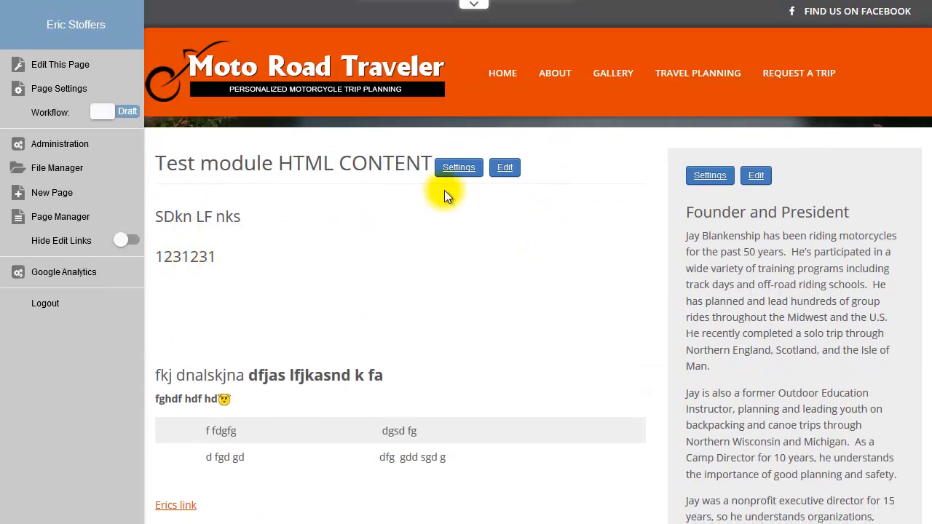
pyautogui.click(508, 168)
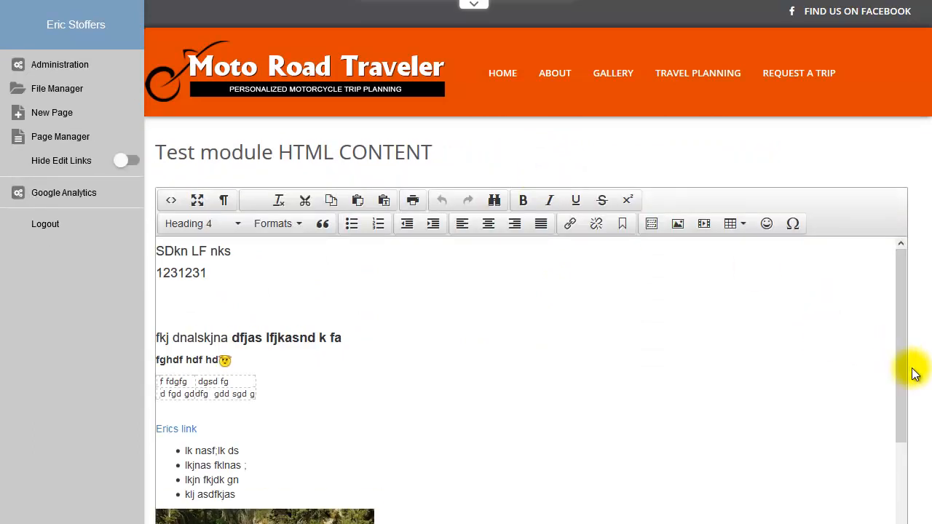
pyautogui.scroll(-2, 914, 372)
pyautogui.scroll(-3, 916, 376)
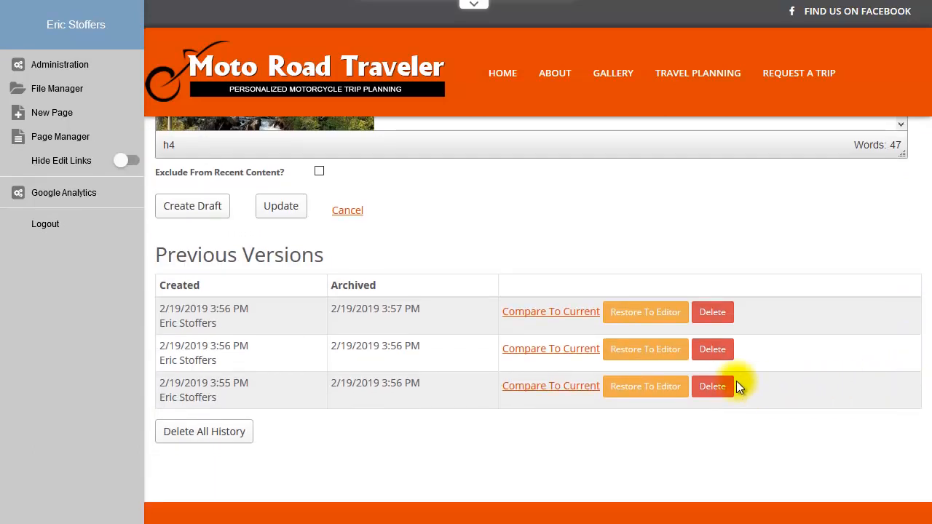
# Step: Restore the middle previous version to the editor, update the live content with it, and check it on the About page
pyautogui.click(646, 350)
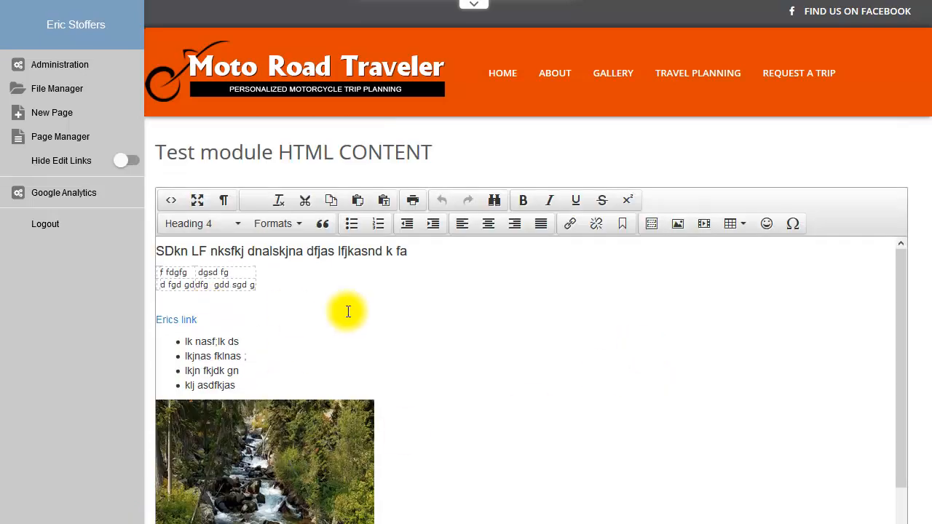
pyautogui.scroll(-10, 752, 370)
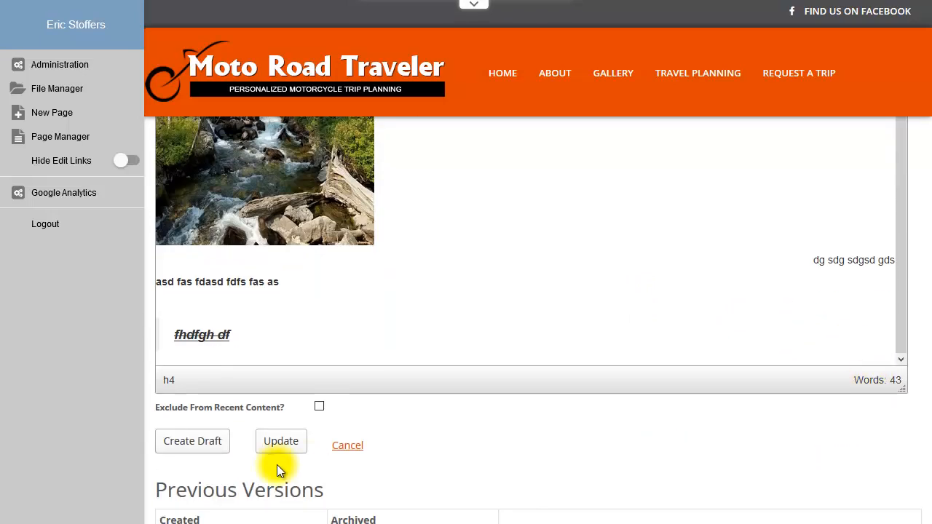
pyautogui.click(275, 450)
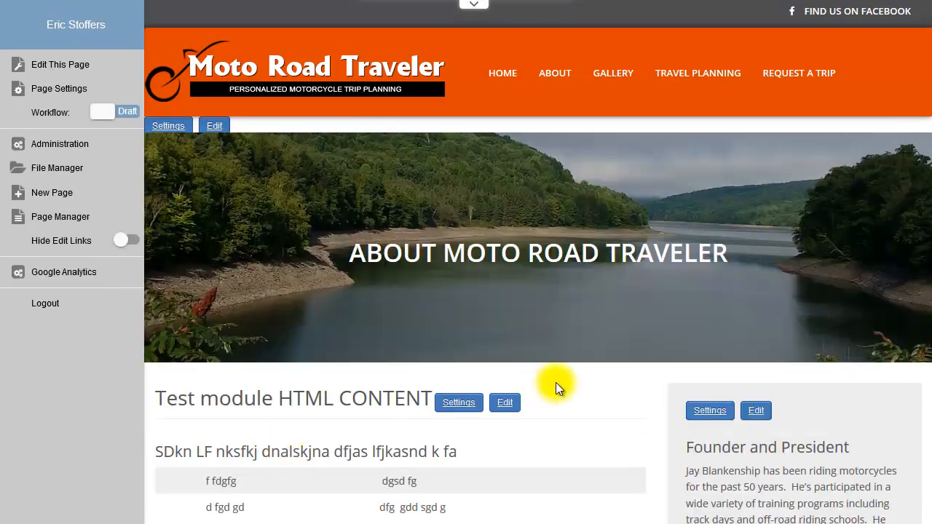
pyautogui.scroll(-3, 556, 386)
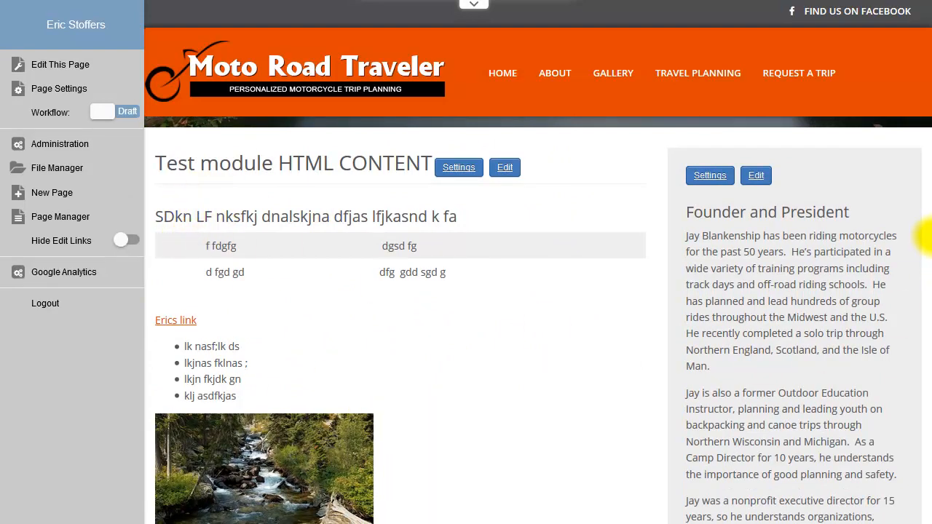
pyautogui.scroll(-4, 924, 237)
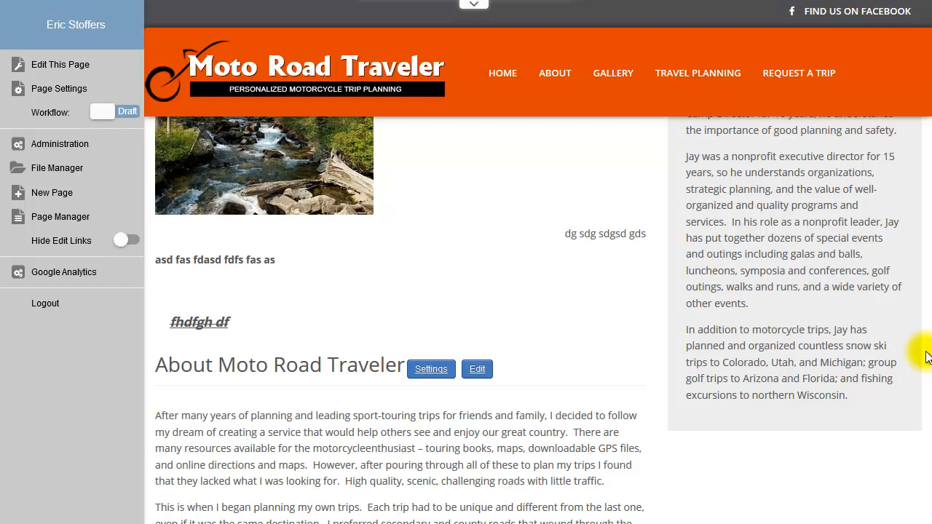
# Step: Open the test module's feature settings and examine its miscellaneous, content versioning and slide show options
pyautogui.scroll(5, 410, 350)
pyautogui.scroll(1, 411, 345)
pyautogui.click(455, 294)
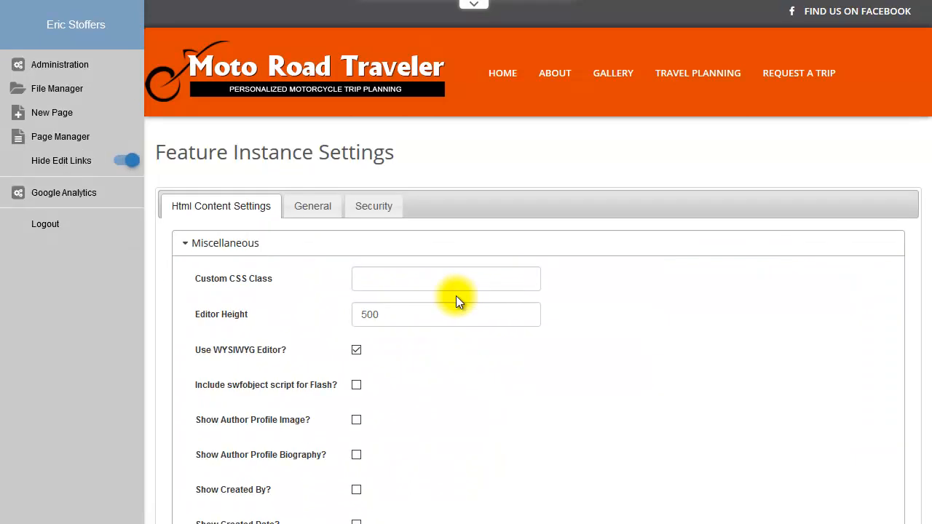
pyautogui.click(415, 277)
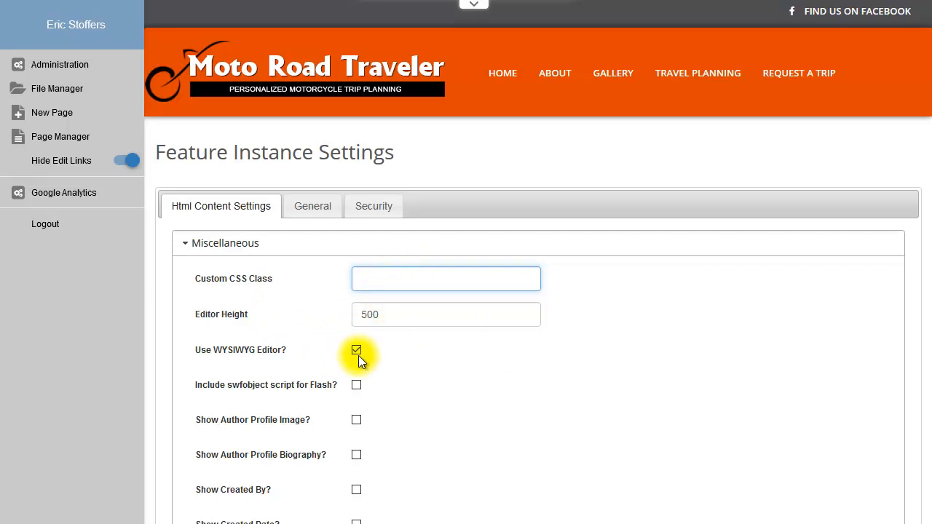
pyautogui.scroll(-3, 365, 349)
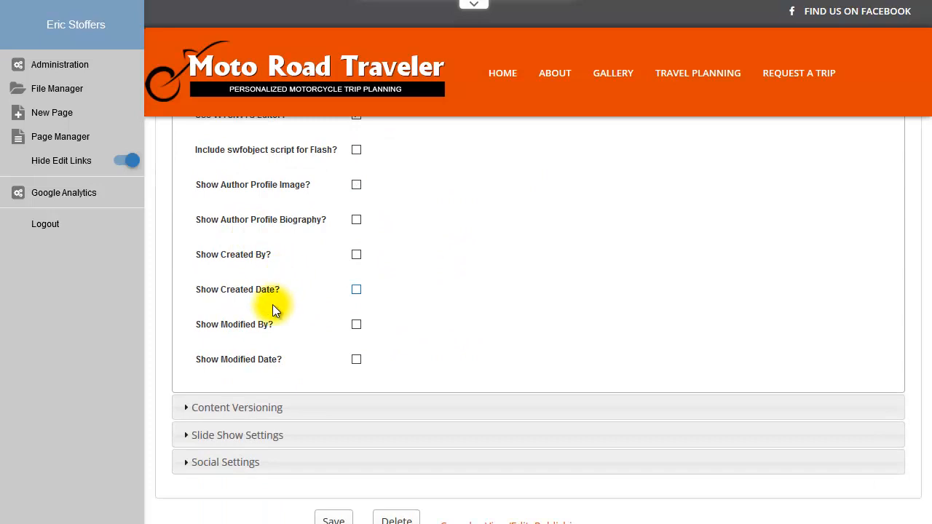
pyautogui.click(277, 414)
pyautogui.scroll(-2, 306, 378)
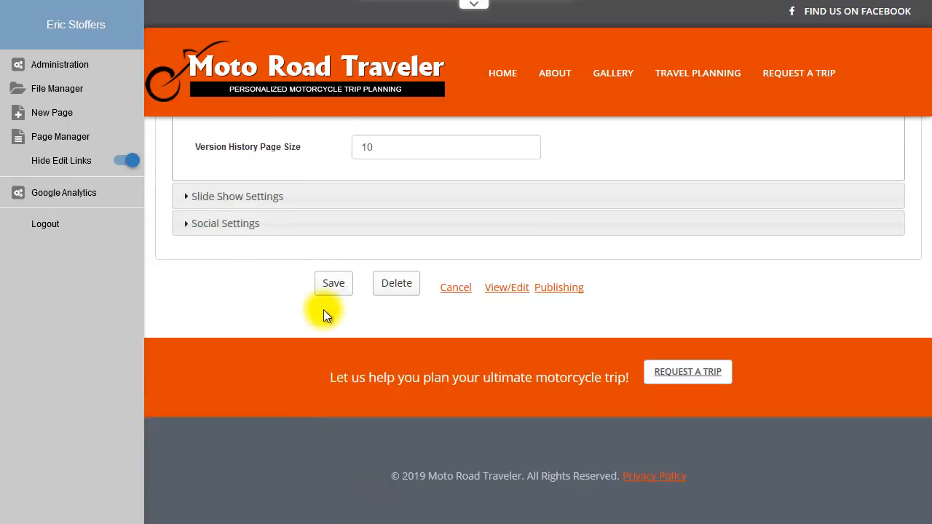
pyautogui.scroll(2, 510, 233)
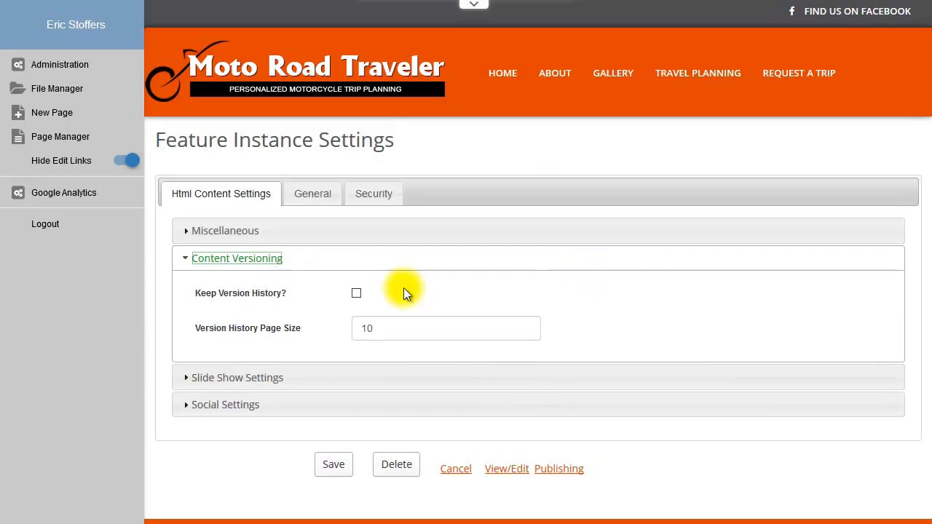
pyautogui.click(232, 395)
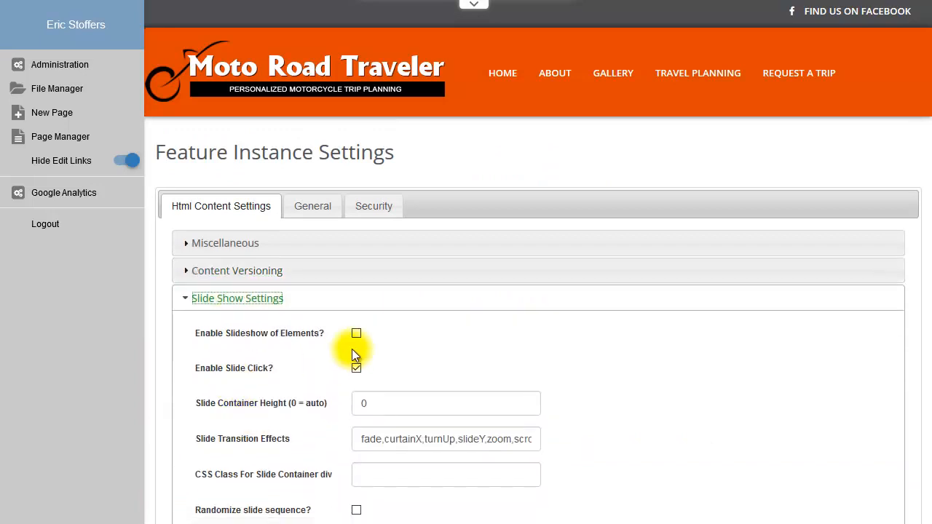
pyautogui.scroll(-3, 366, 370)
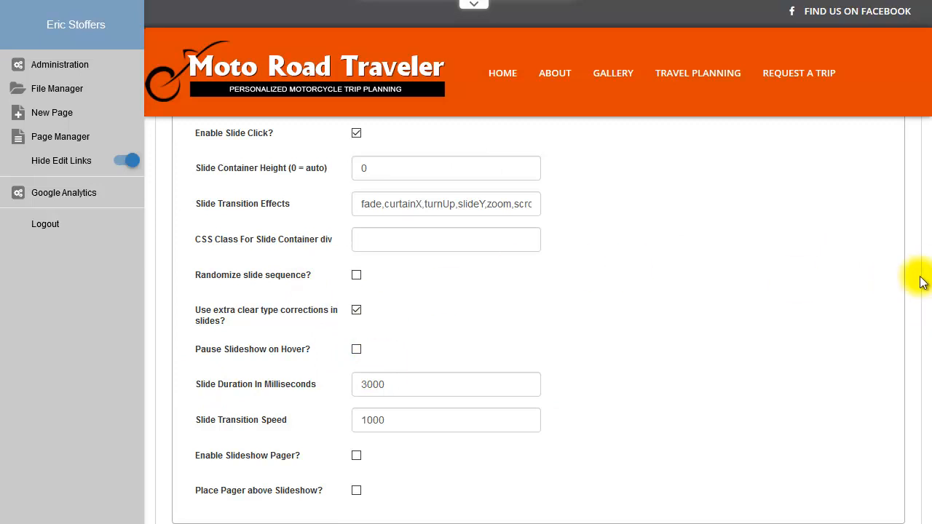
# Step: Enable the Facebook Like button and its Show Faces option for the test module, save, and check the About page
pyautogui.moveTo(931, 264); pyautogui.dragTo(931, 361)
pyautogui.click(230, 341)
pyautogui.moveTo(931, 274); pyautogui.dragTo(931, 160)
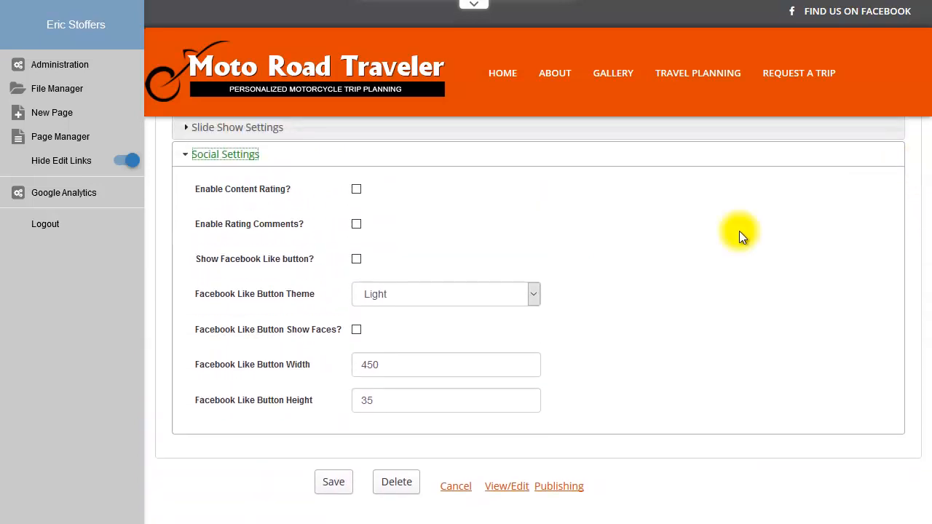
pyautogui.click(356, 330)
pyautogui.click(356, 260)
pyautogui.click(326, 486)
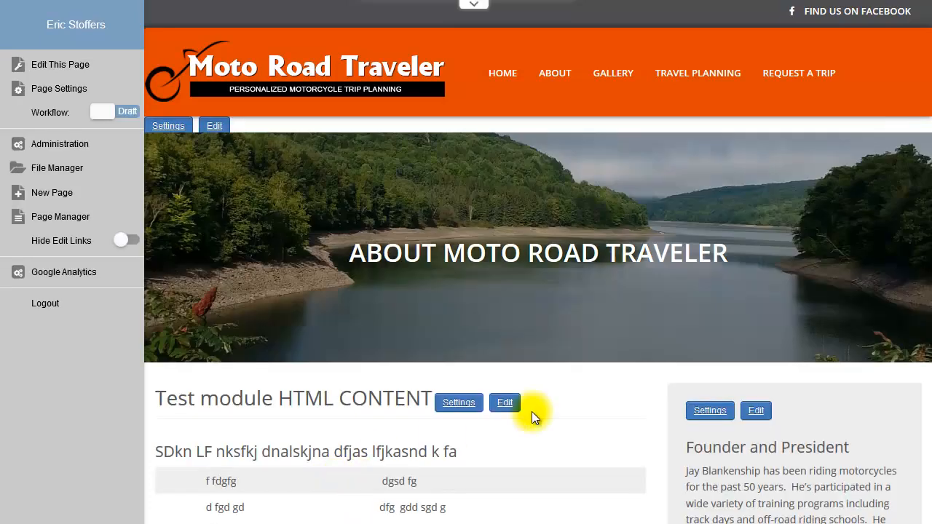
pyautogui.scroll(-6, 600, 400)
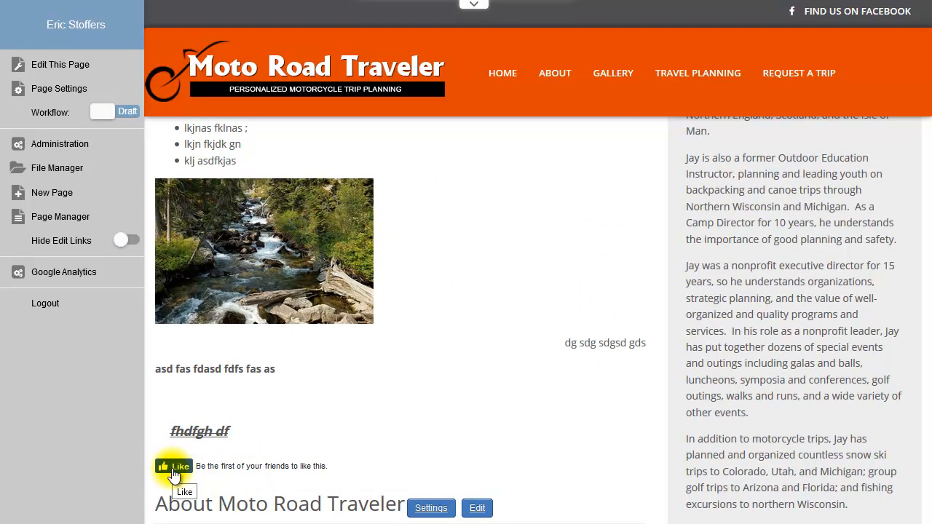
pyautogui.scroll(6, 350, 403)
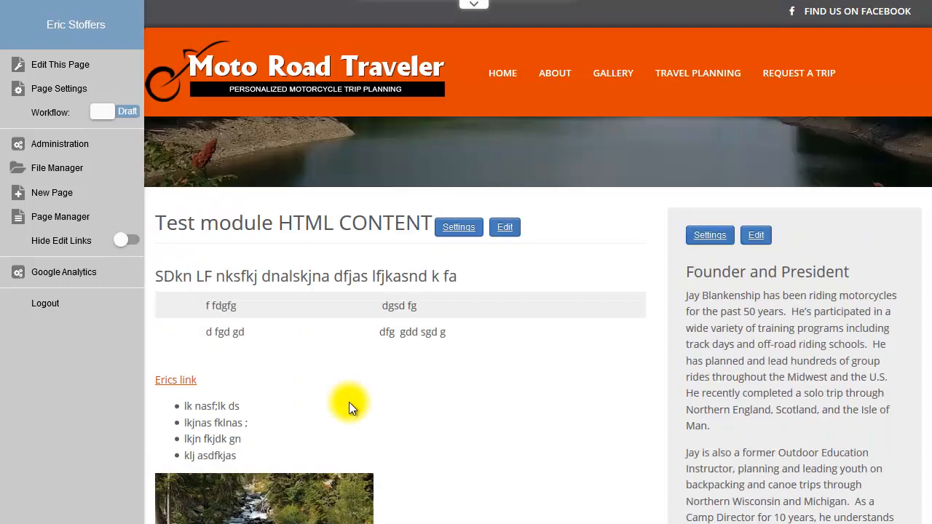
# Step: Reopen the test module's settings, turn off Show Title, and enable Hide From Anonymous Users in its general options
pyautogui.click(457, 405)
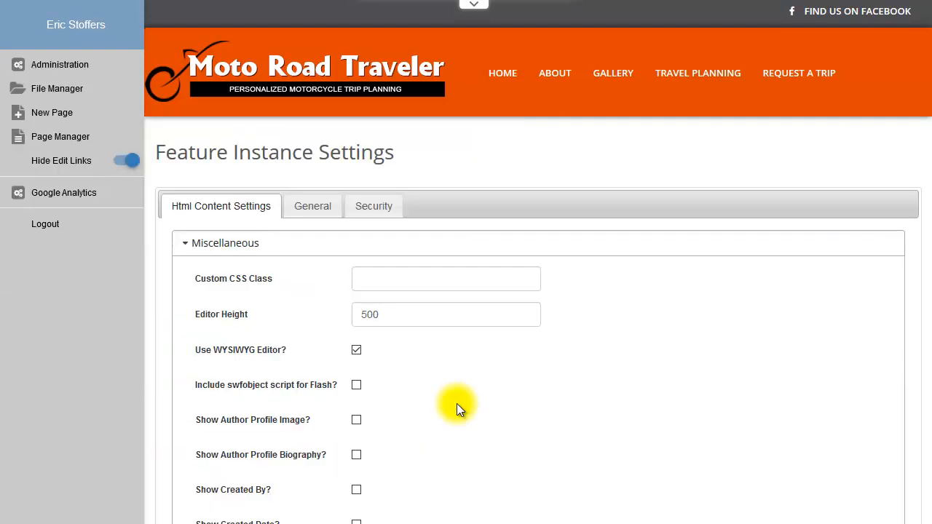
pyautogui.scroll(-3, 535, 397)
pyautogui.scroll(-3, 538, 402)
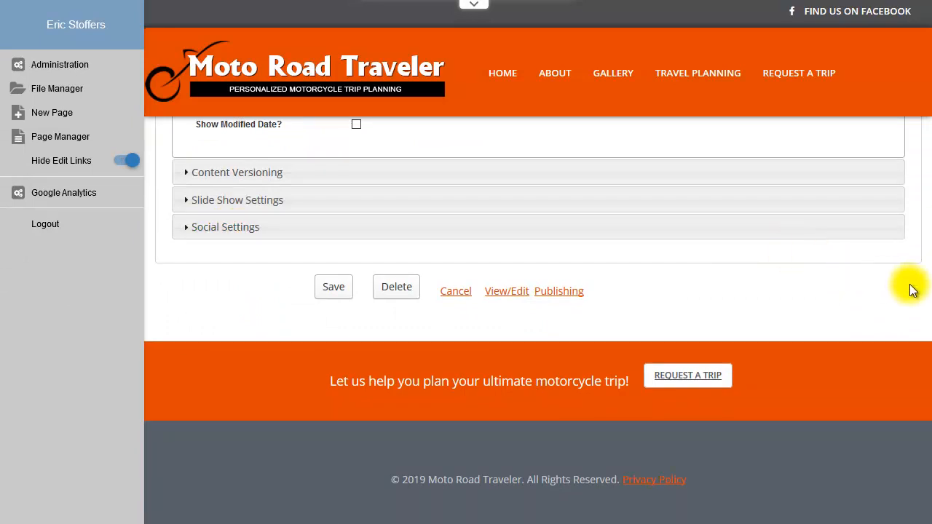
pyautogui.moveTo(931, 281); pyautogui.dragTo(912, 61)
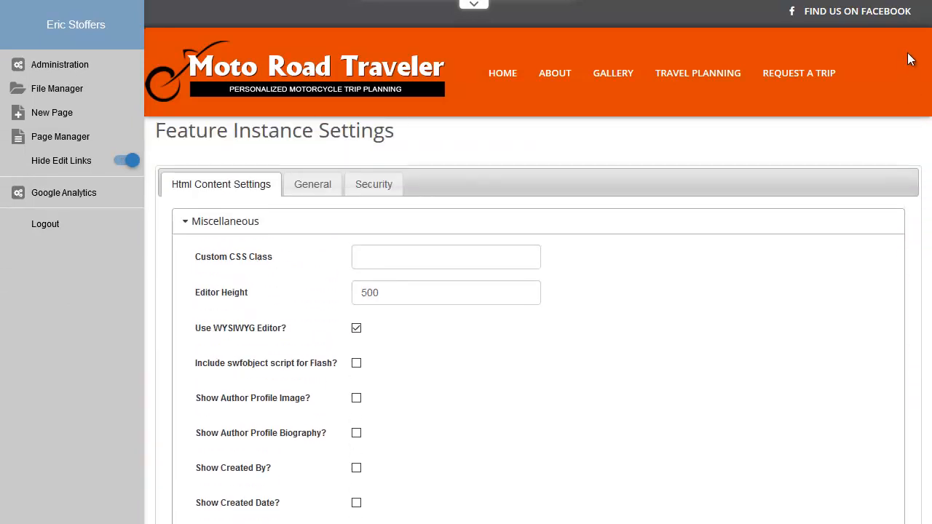
pyautogui.click(310, 185)
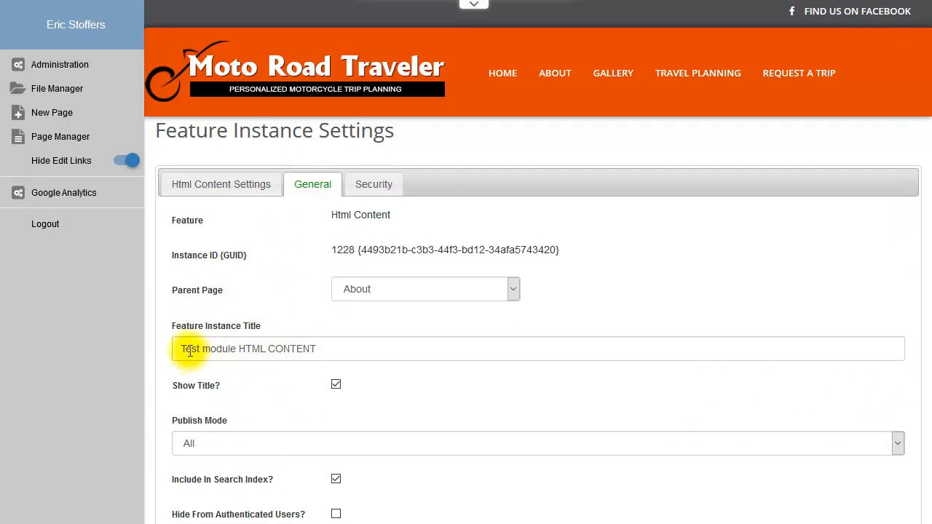
pyautogui.moveTo(189, 351); pyautogui.dragTo(367, 347)
pyautogui.click(366, 347)
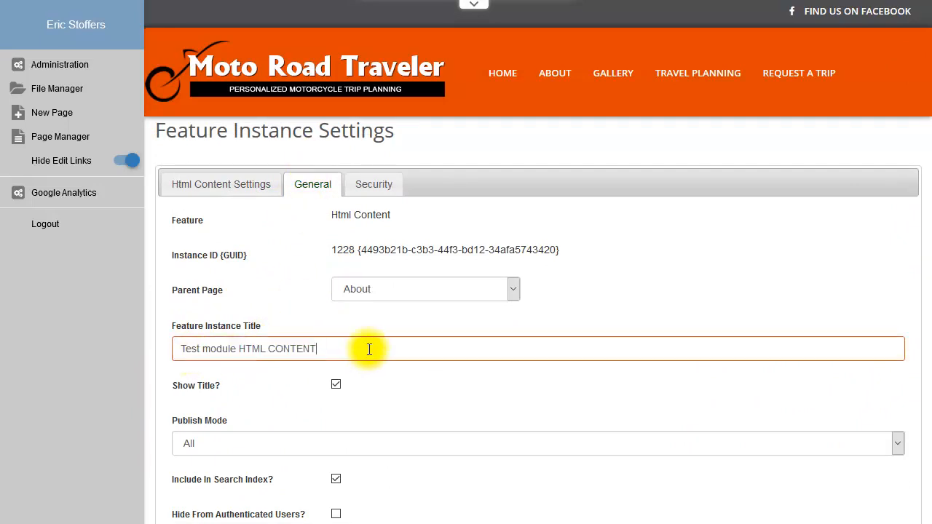
pyautogui.click(335, 386)
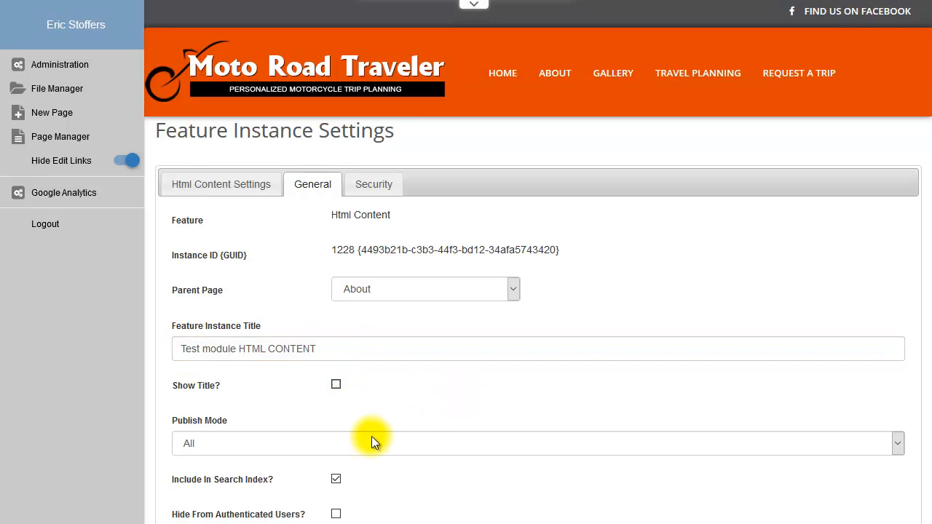
pyautogui.scroll(-3, 674, 398)
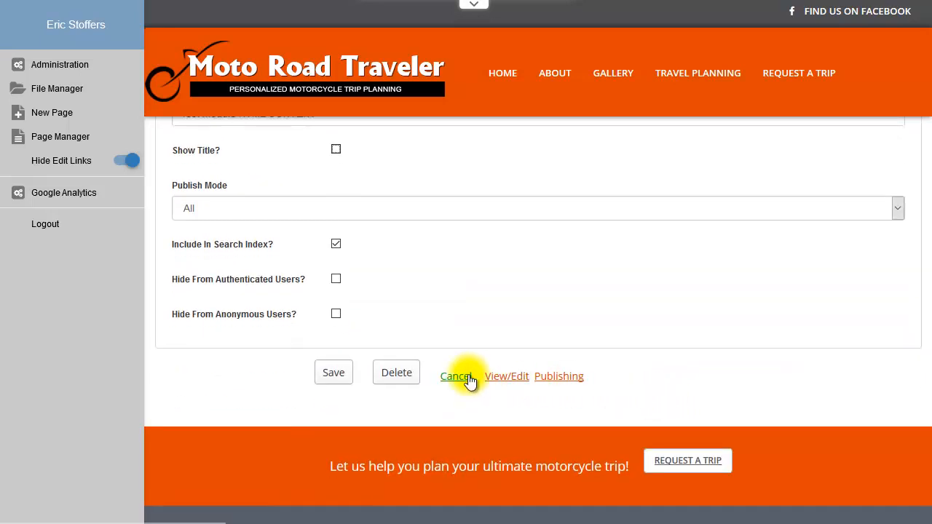
pyautogui.click(336, 314)
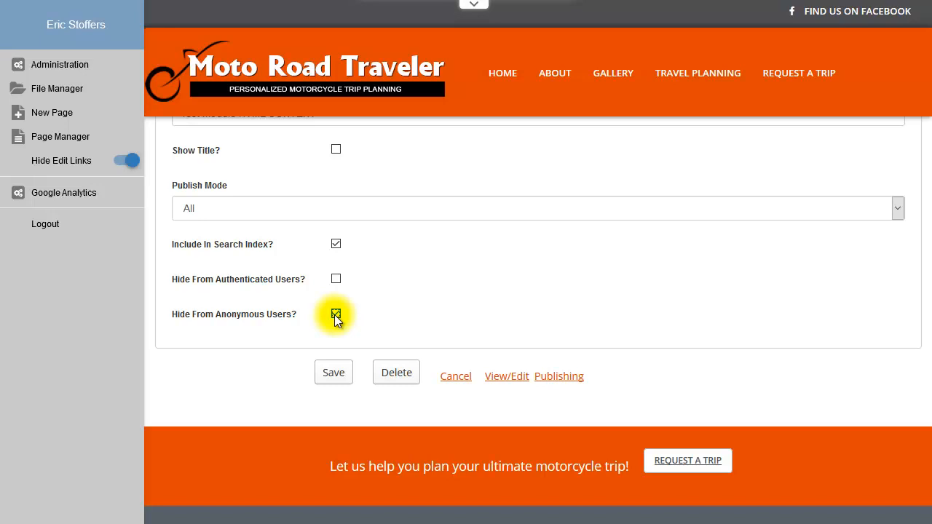
# Step: Deselect and reselect All Users in the module's view roles, and turn off Hide From Anonymous Users
pyautogui.scroll(4, 410, 284)
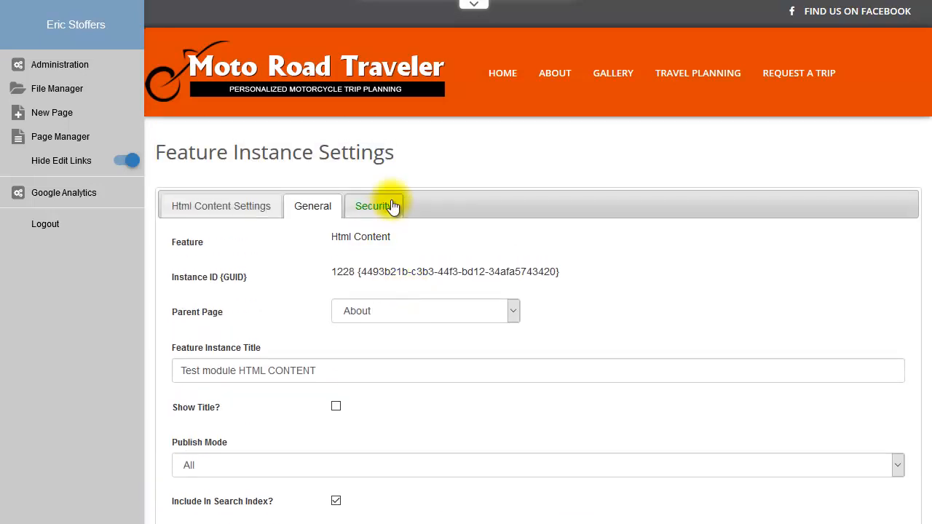
pyautogui.click(391, 206)
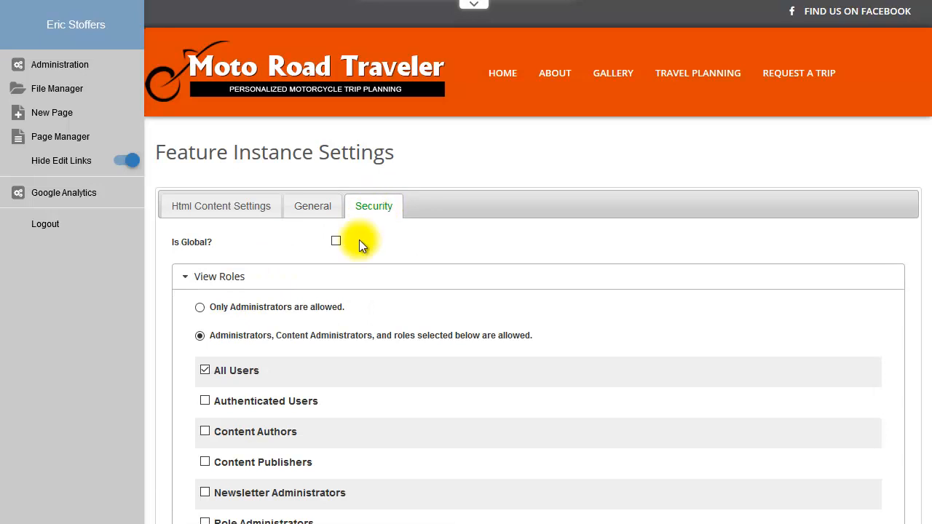
pyautogui.click(204, 371)
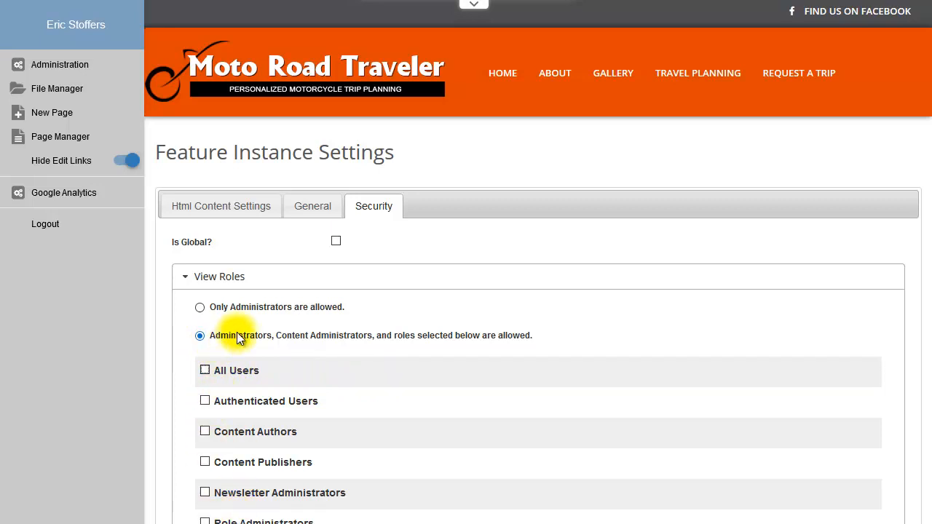
pyautogui.click(203, 370)
pyautogui.click(310, 207)
pyautogui.scroll(-4, 518, 313)
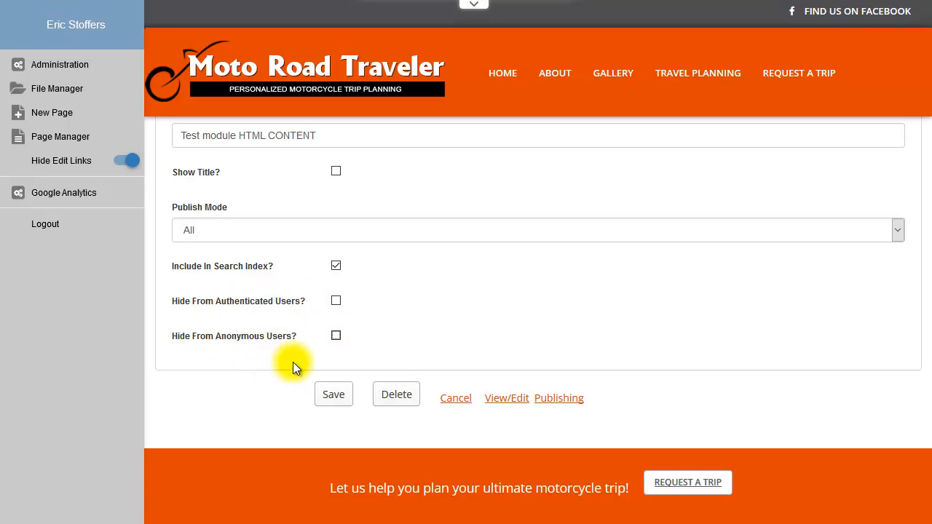
# Step: Delete the test module from its settings, confirm the deletion, and check the About page
pyautogui.scroll(3, 293, 362)
pyautogui.scroll(-5, 292, 362)
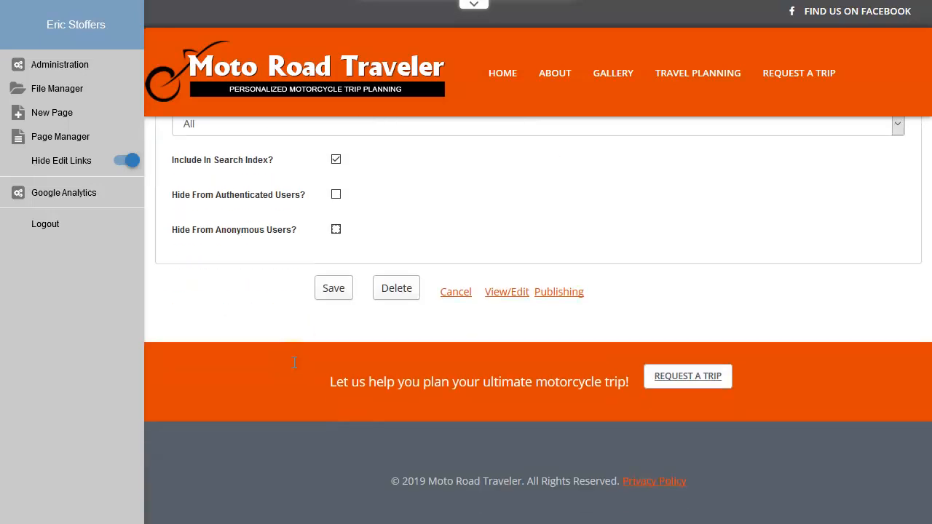
pyautogui.click(399, 295)
pyautogui.click(501, 228)
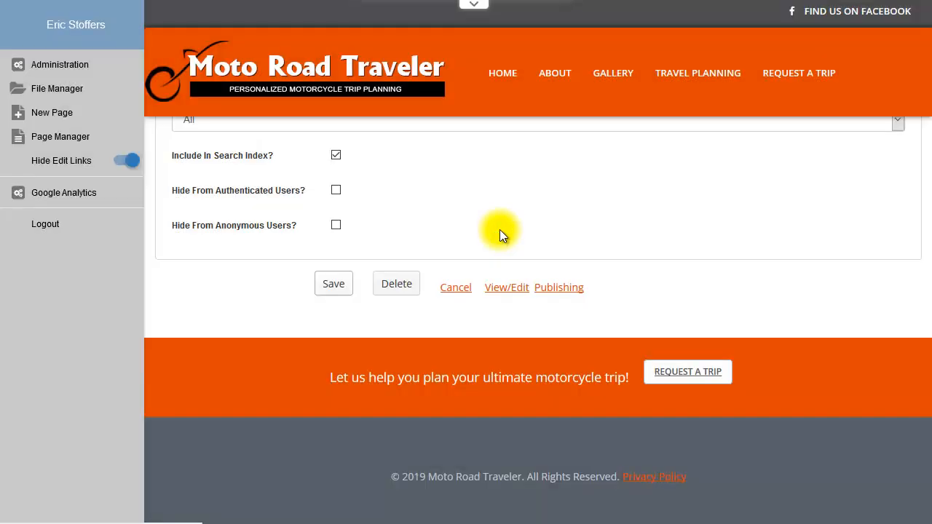
pyautogui.scroll(-3, 408, 358)
pyautogui.scroll(3, 429, 415)
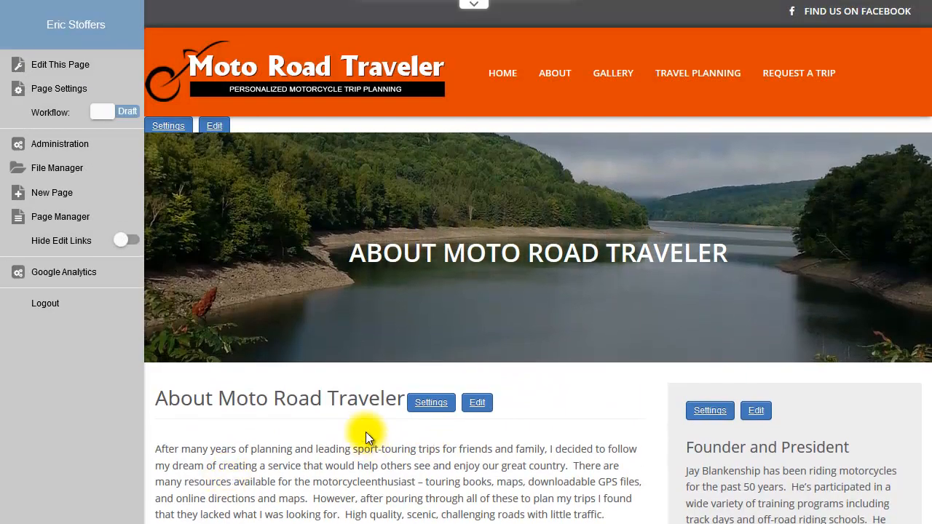
# Step: Open the About Moto Road Traveler module's content for editing
pyautogui.click(477, 403)
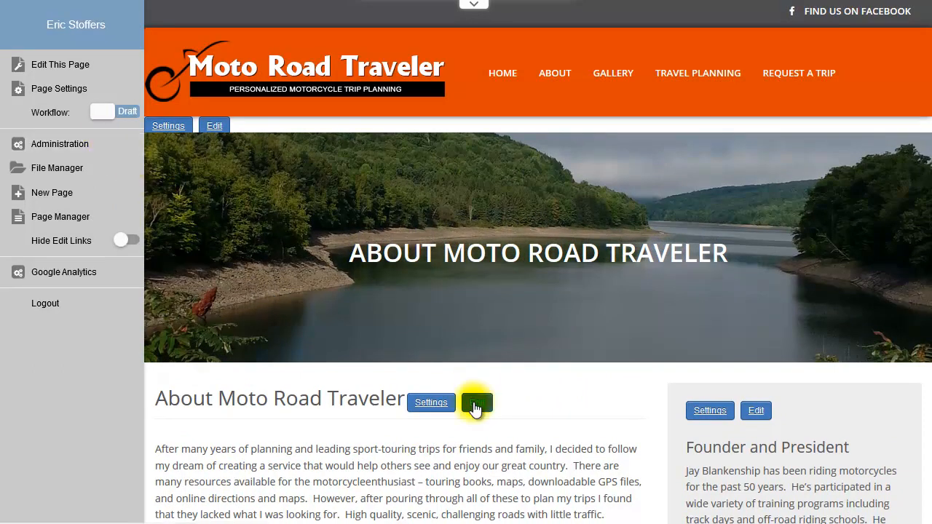